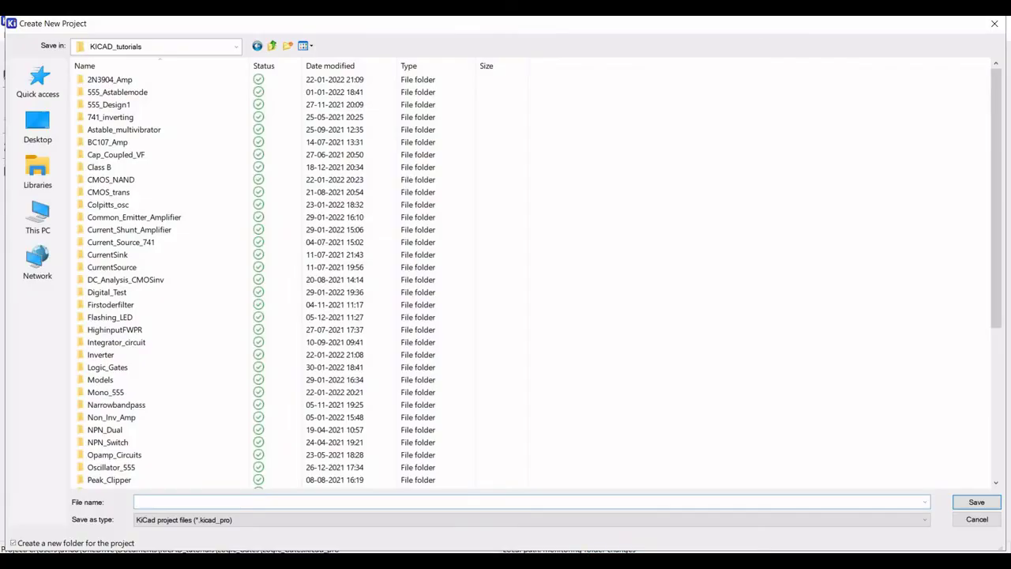
Create a new project named Logic_gate_NAND in the KICAD_tutorials folder and open its schematic.
text(Log)
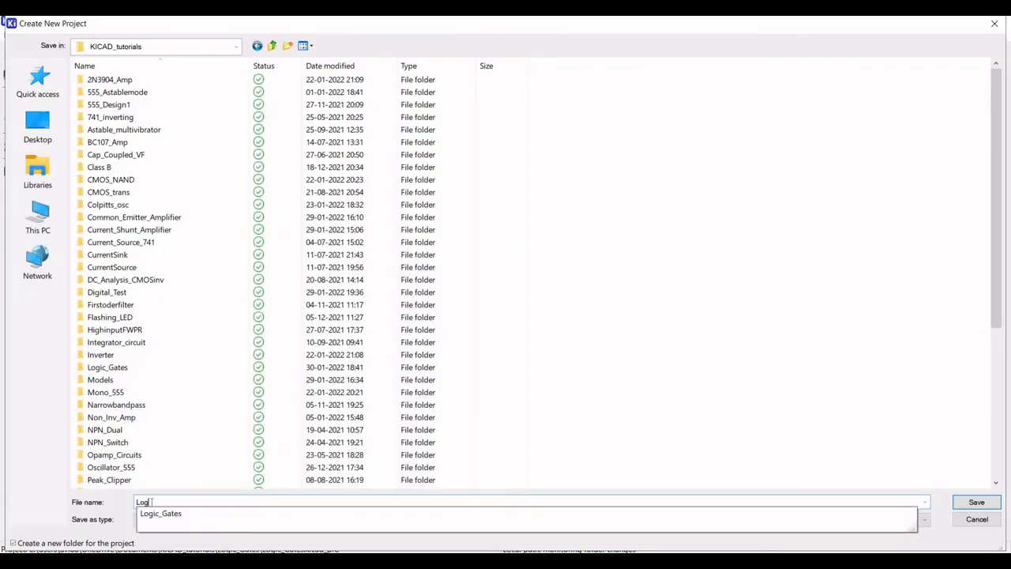
text(c)
key(BackSpace)
text(ic_gate_NAND)
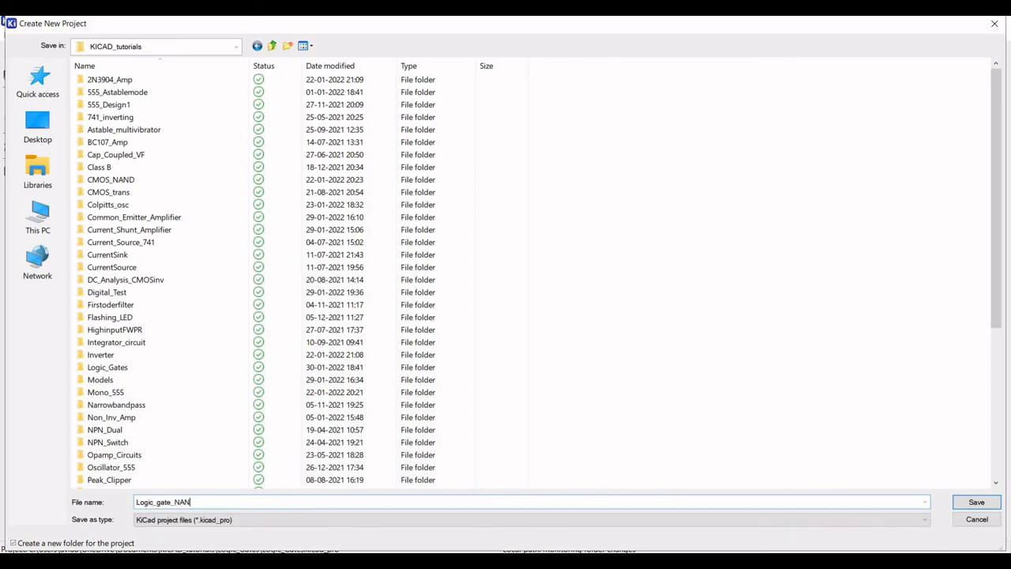
click(987, 503)
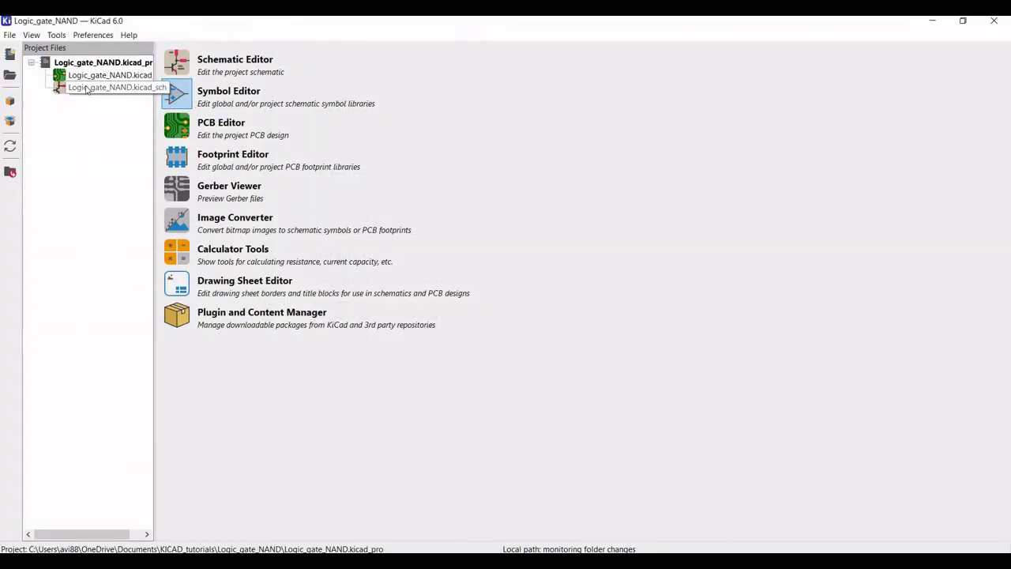
double_click(87, 88)
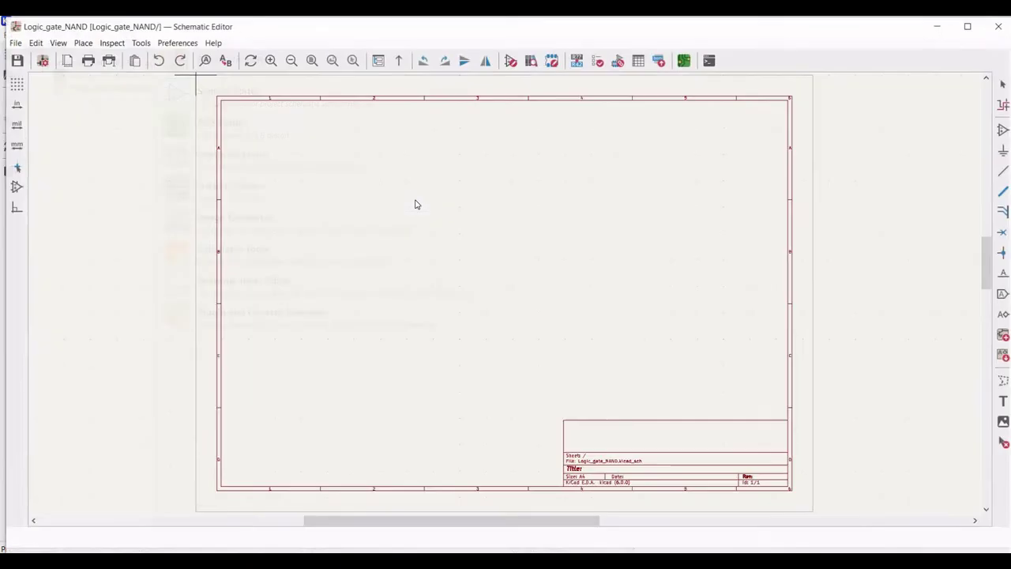
Place only unit A of the 74HC00 NAND gate in the upper part of the schematic.
scroll(505, 295, up, 4)
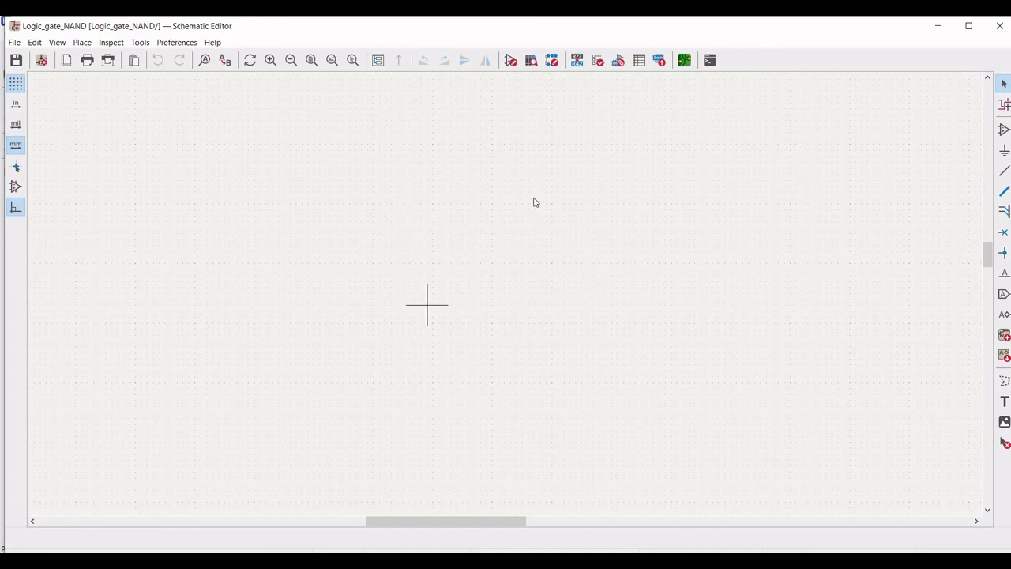
click(1003, 130)
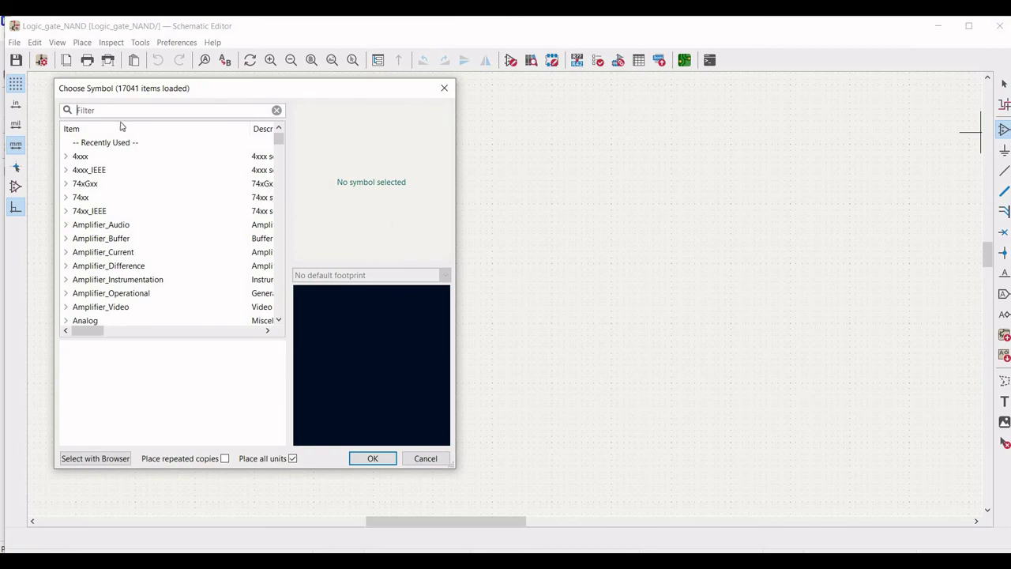
click(116, 114)
text(74h)
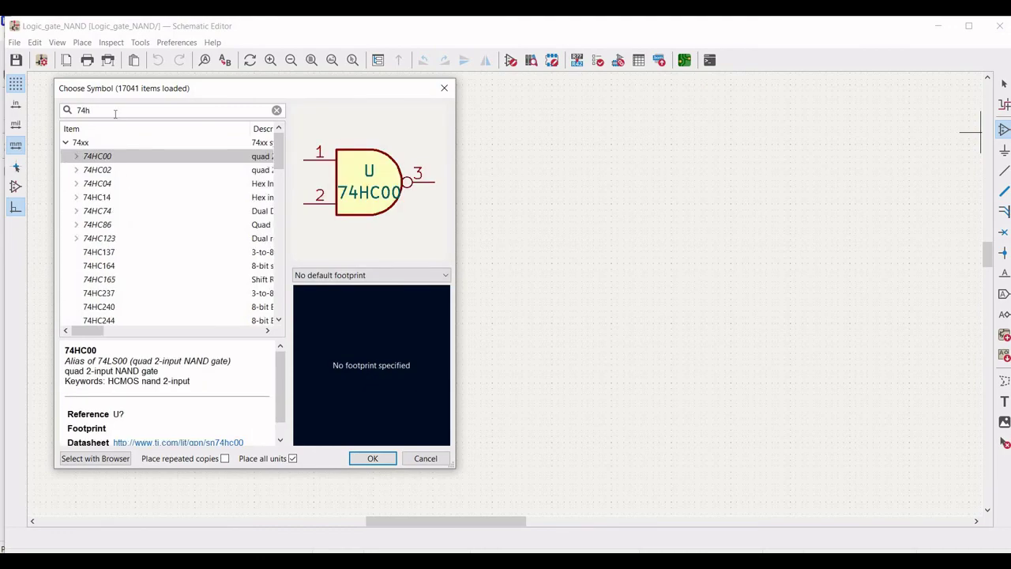
click(97, 158)
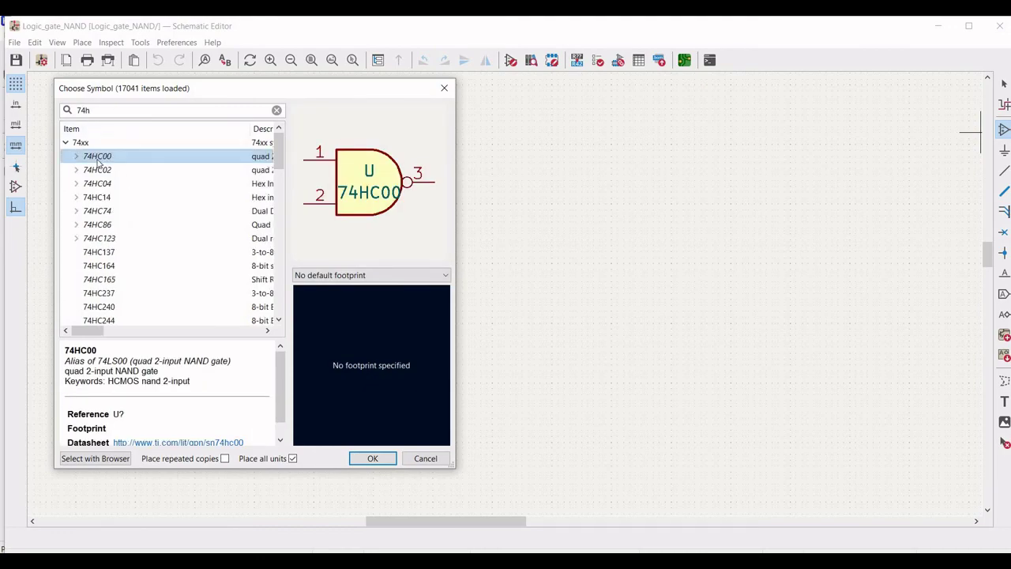
click(368, 458)
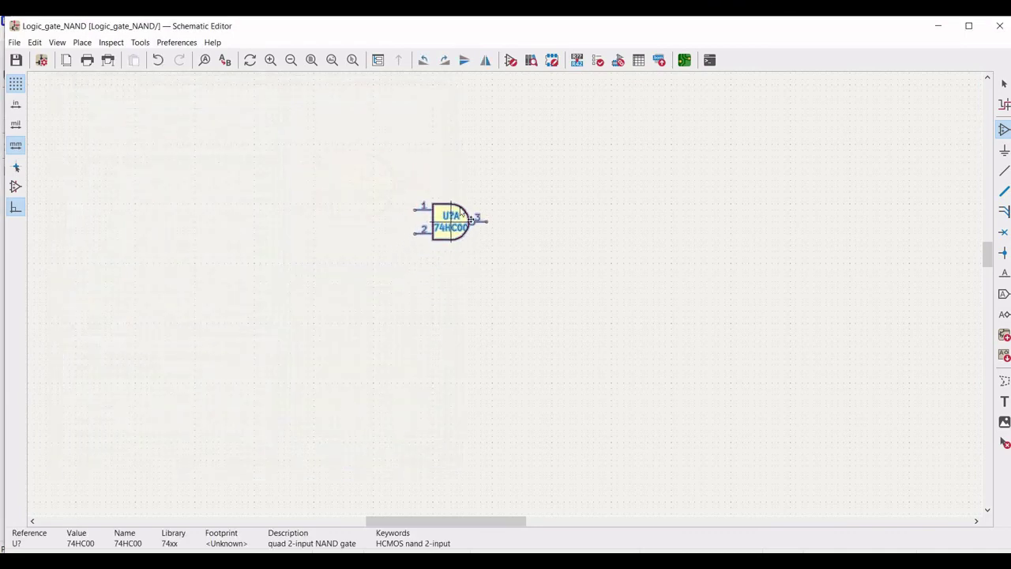
click(465, 193)
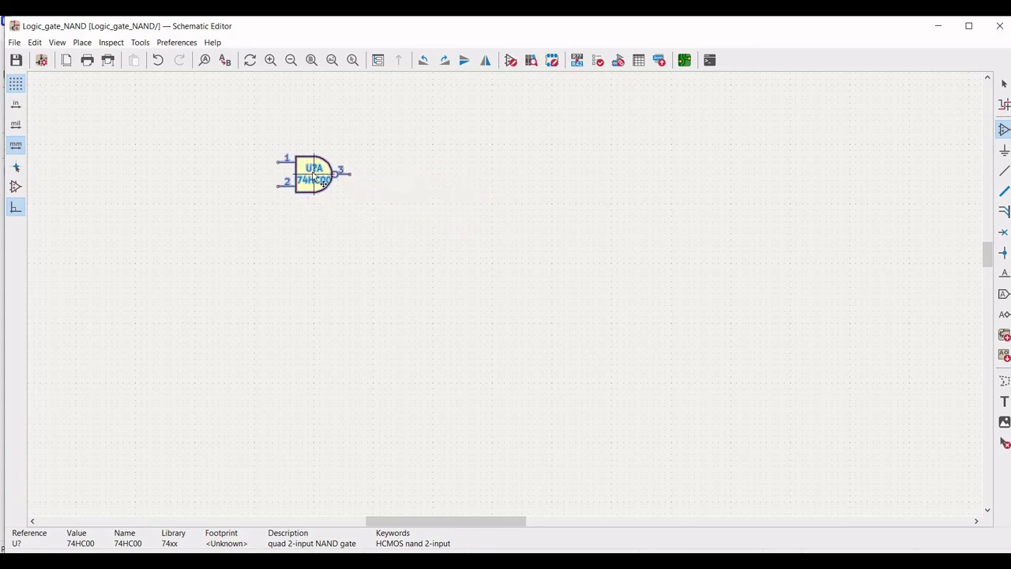
click(314, 173)
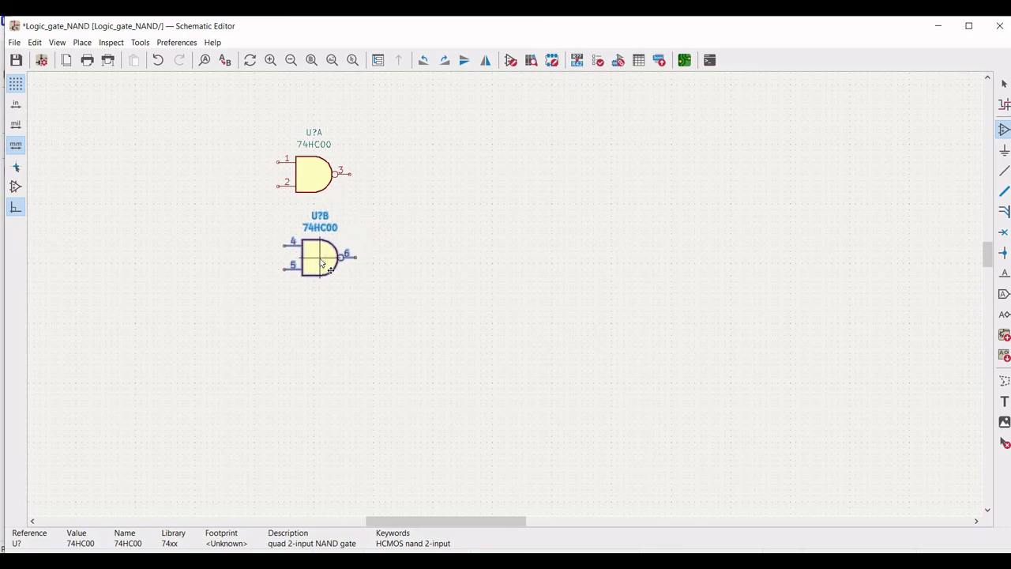
key(Escape)
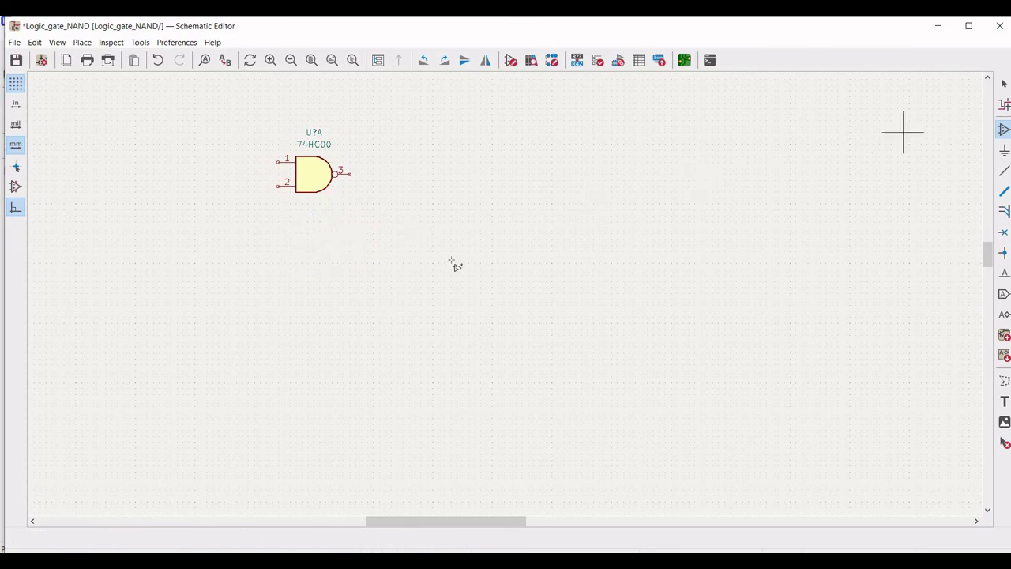
Place the 74HC00 power unit, Unit E, below the NAND gate.
click(315, 263)
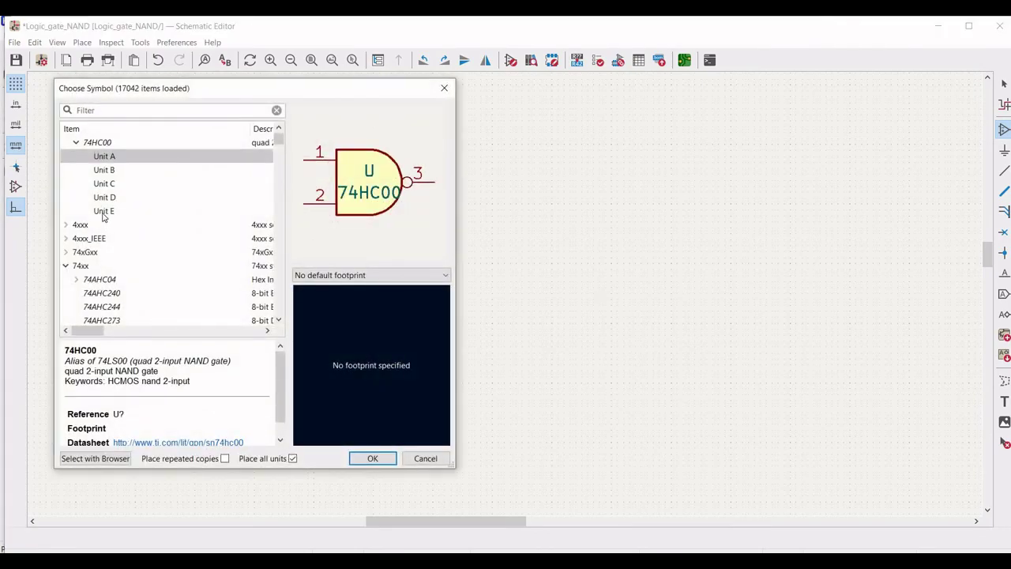
click(104, 211)
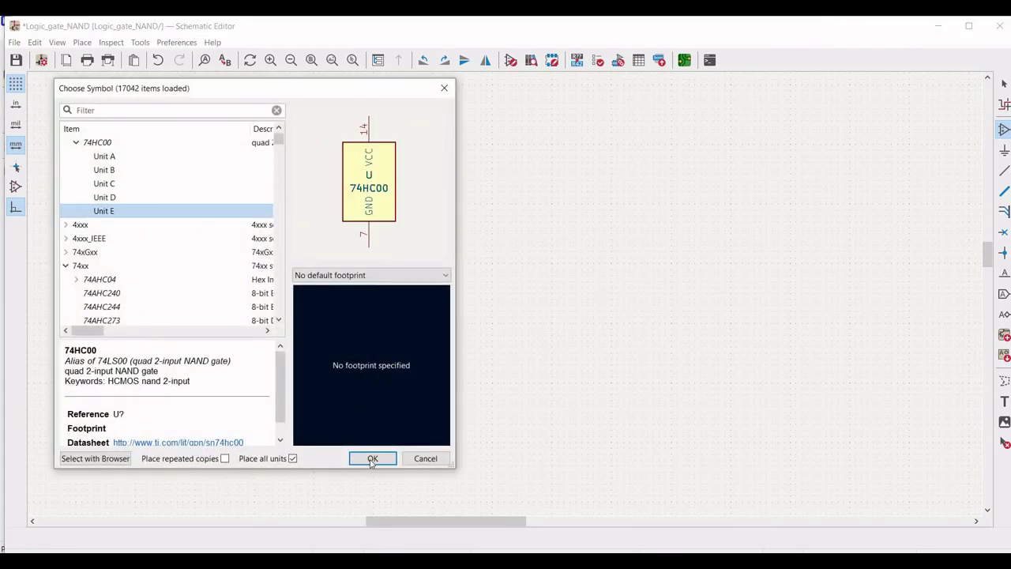
key(Return)
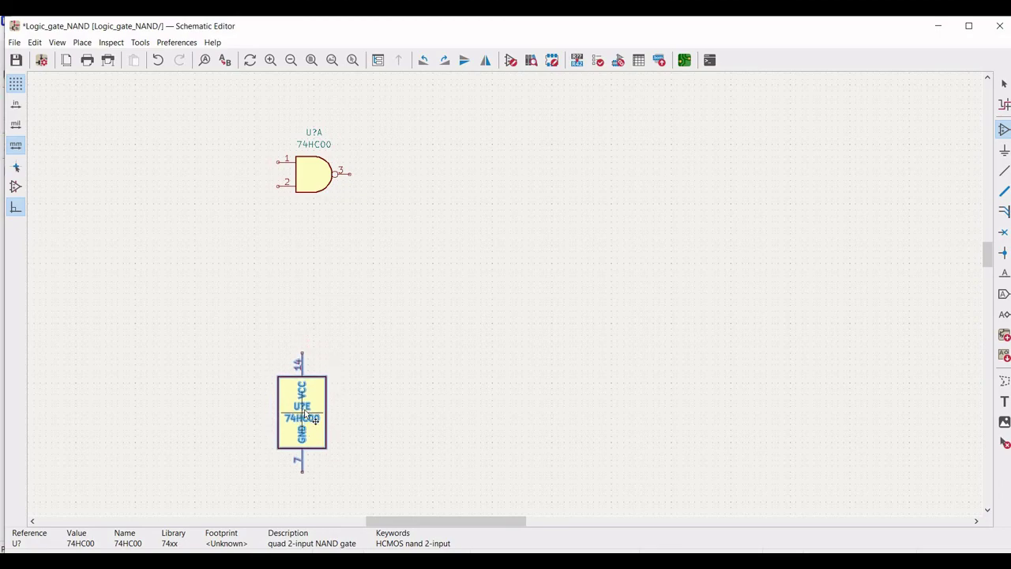
click(308, 413)
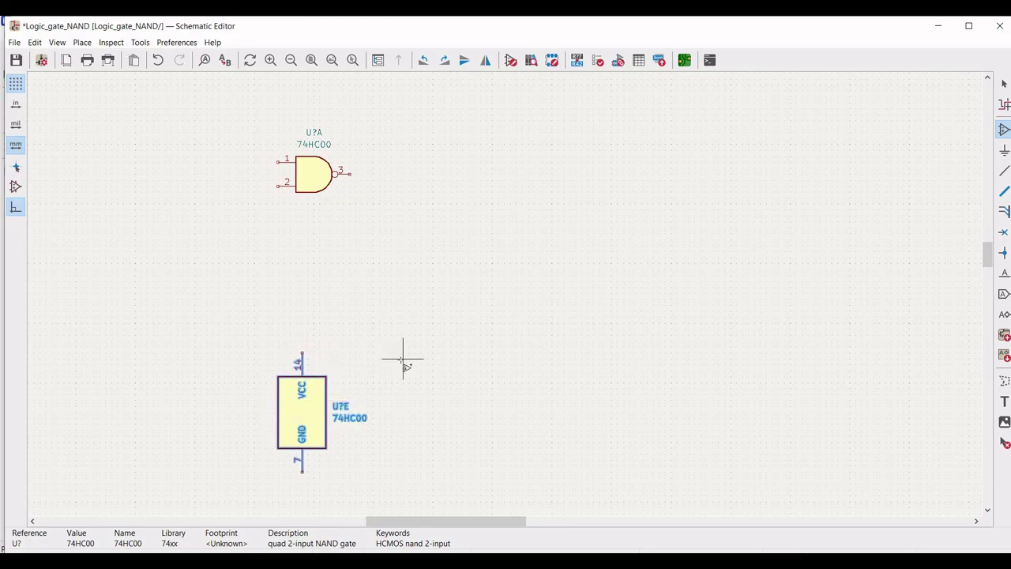
click(402, 363)
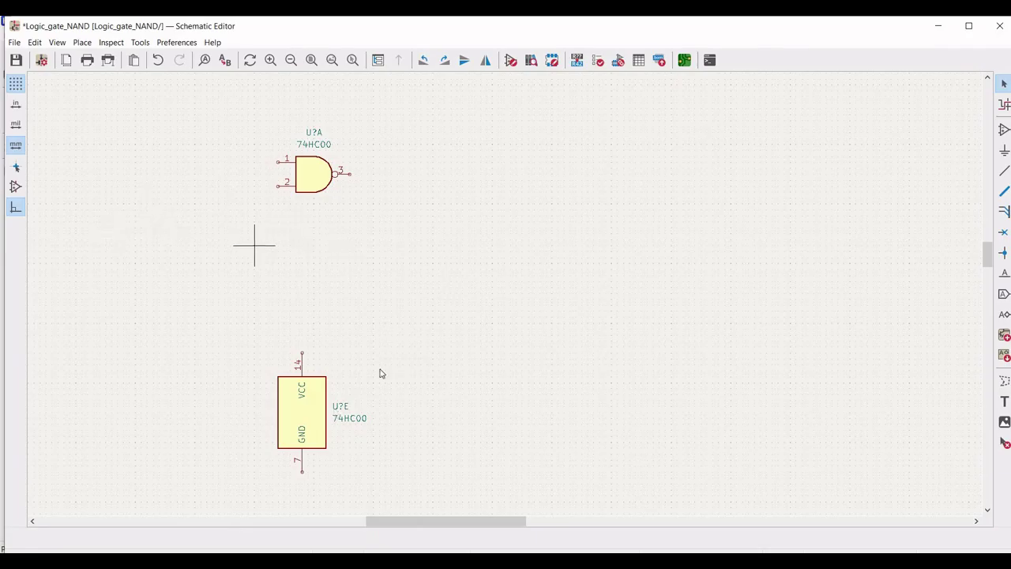
Place a VSOURCE voltage source from the pspice library at the far left of the NAND gate.
click(1005, 130)
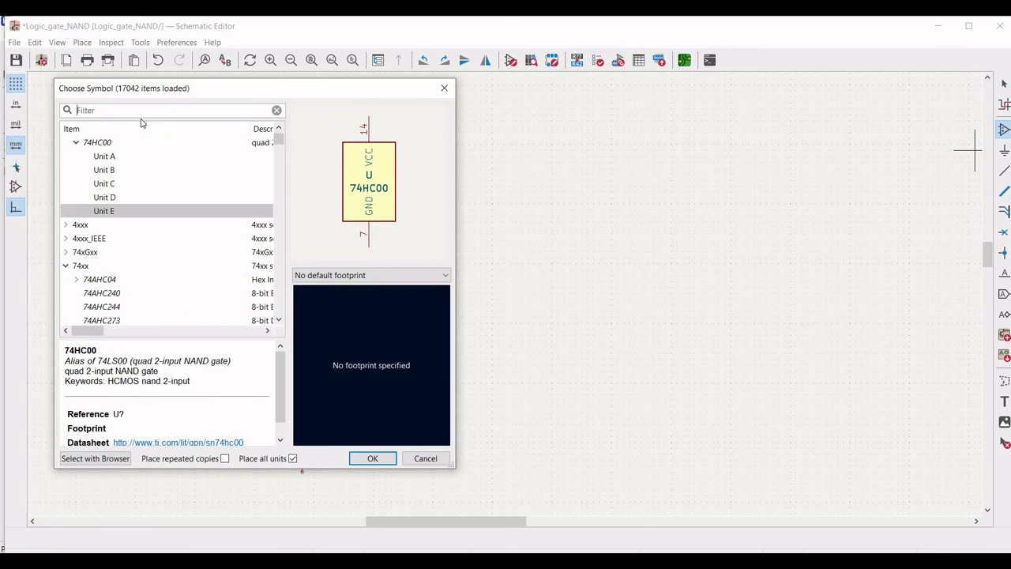
text(pspice)
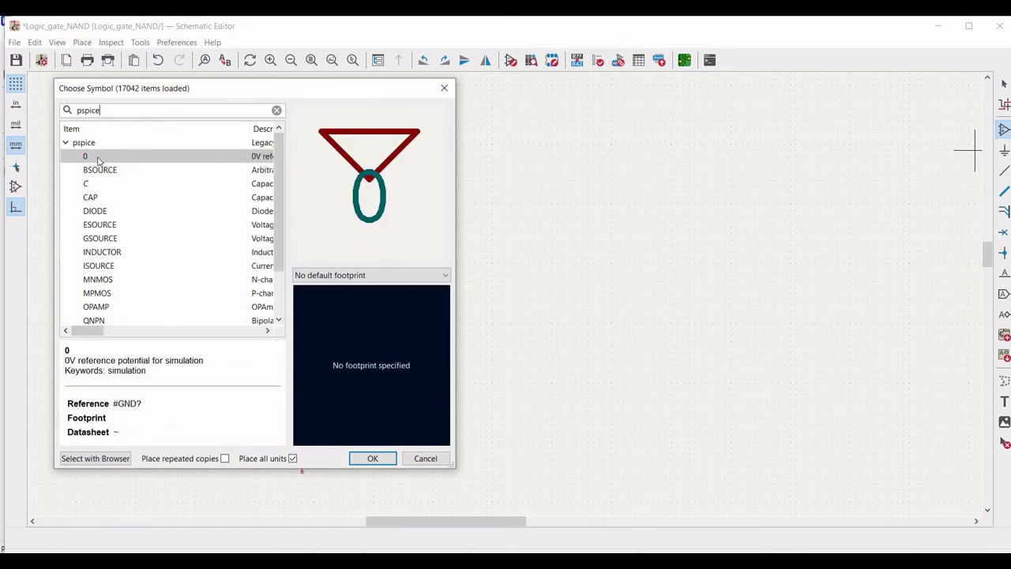
scroll(94, 237, down, 2)
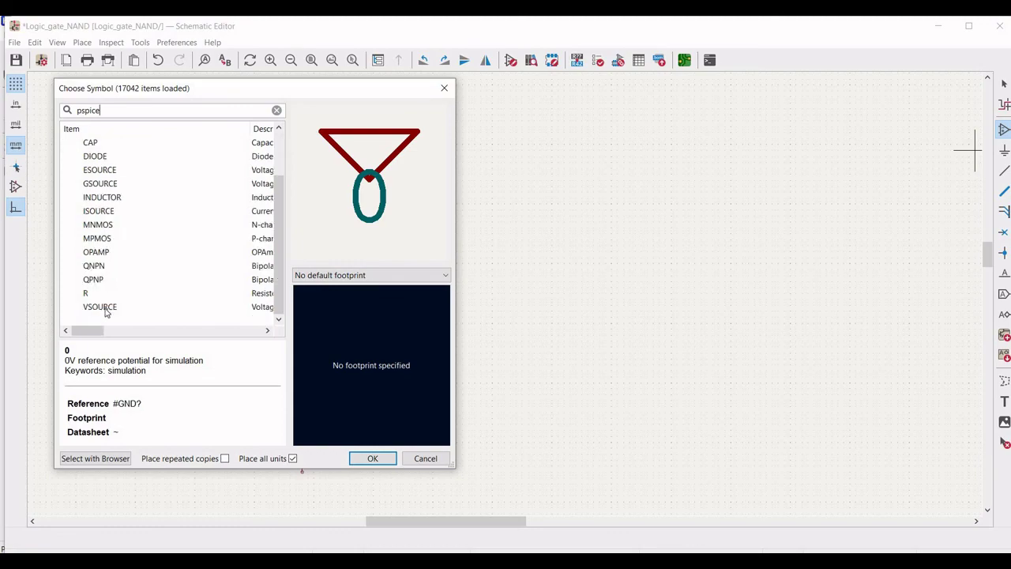
click(101, 306)
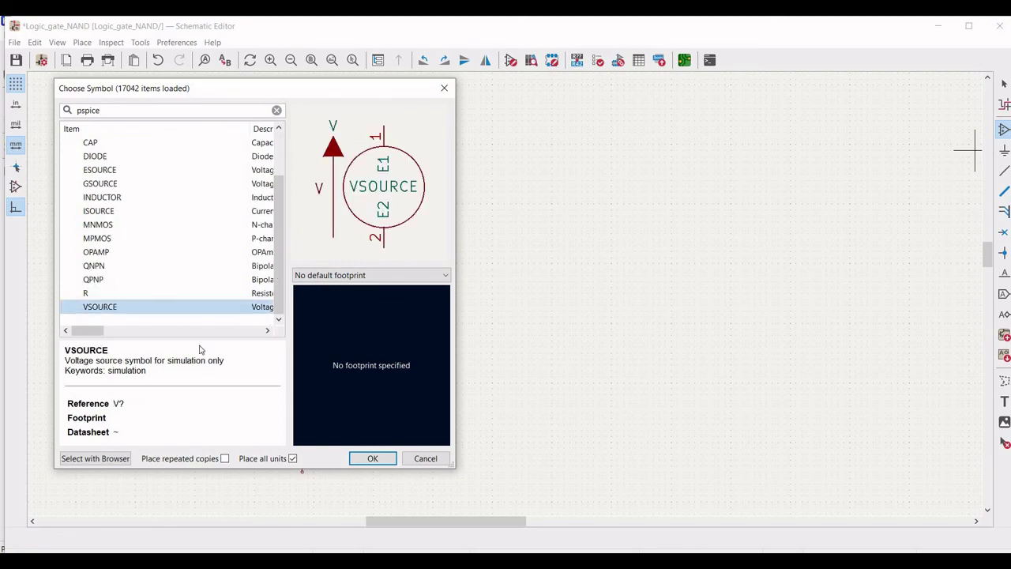
click(369, 460)
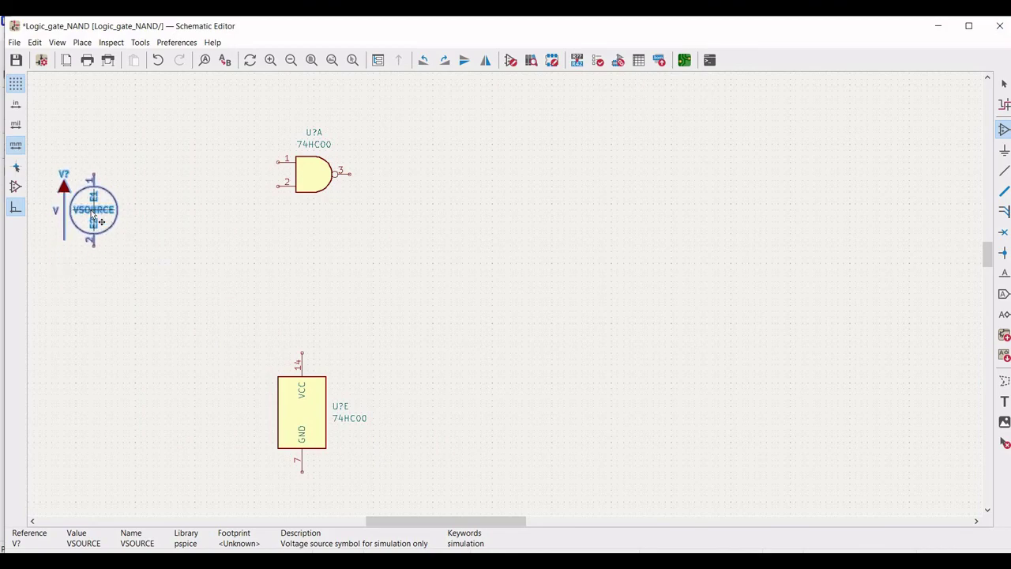
click(92, 214)
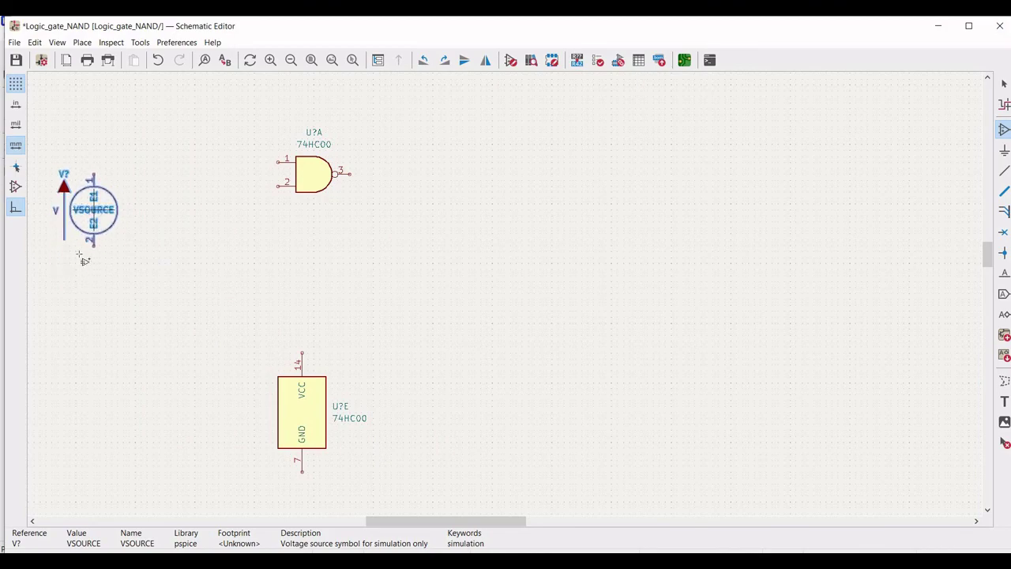
Place two more VSOURCE symbols, one between the first source and the NAND gate and one right of the power unit.
click(207, 217)
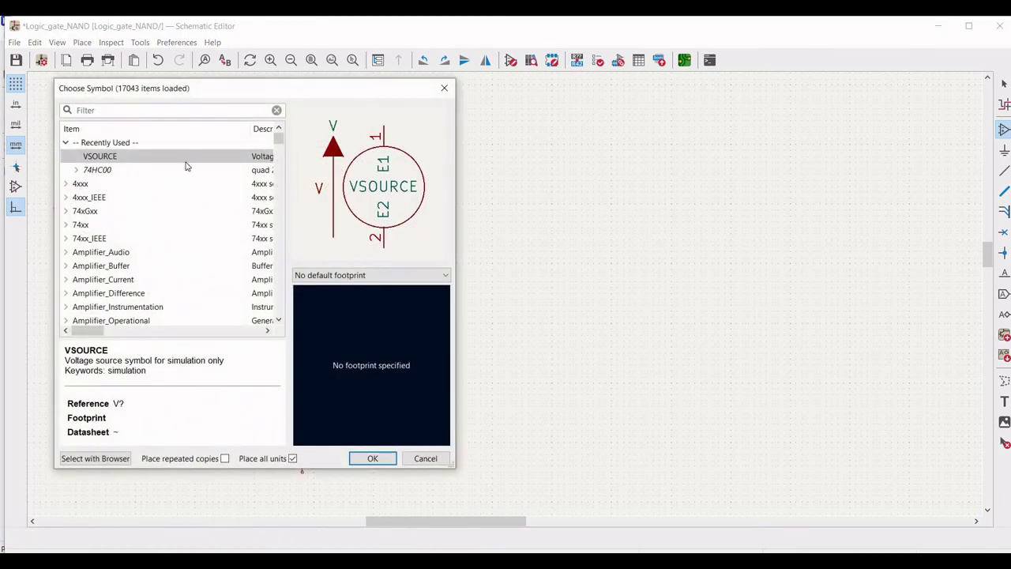
click(372, 458)
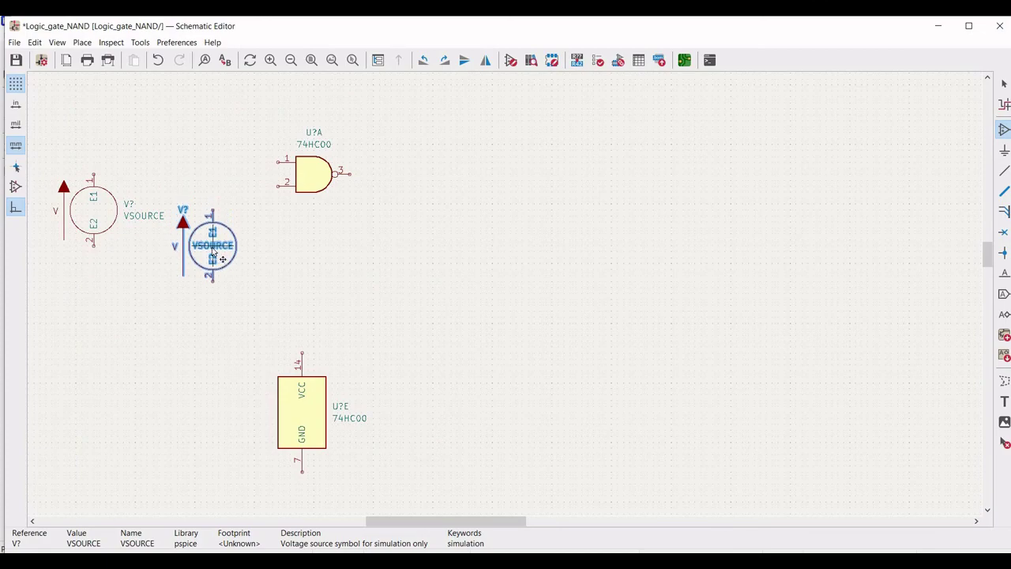
click(212, 251)
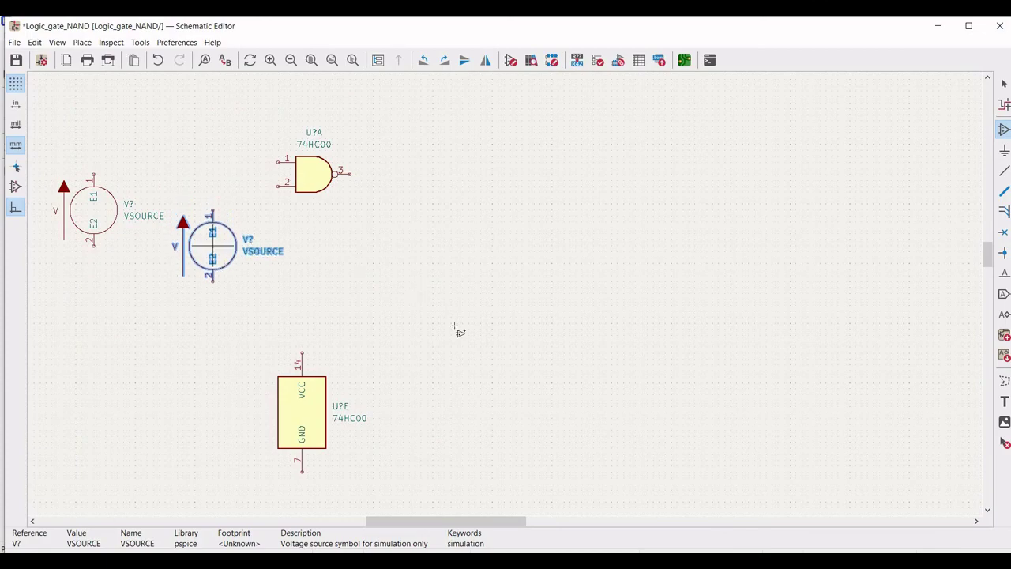
click(451, 412)
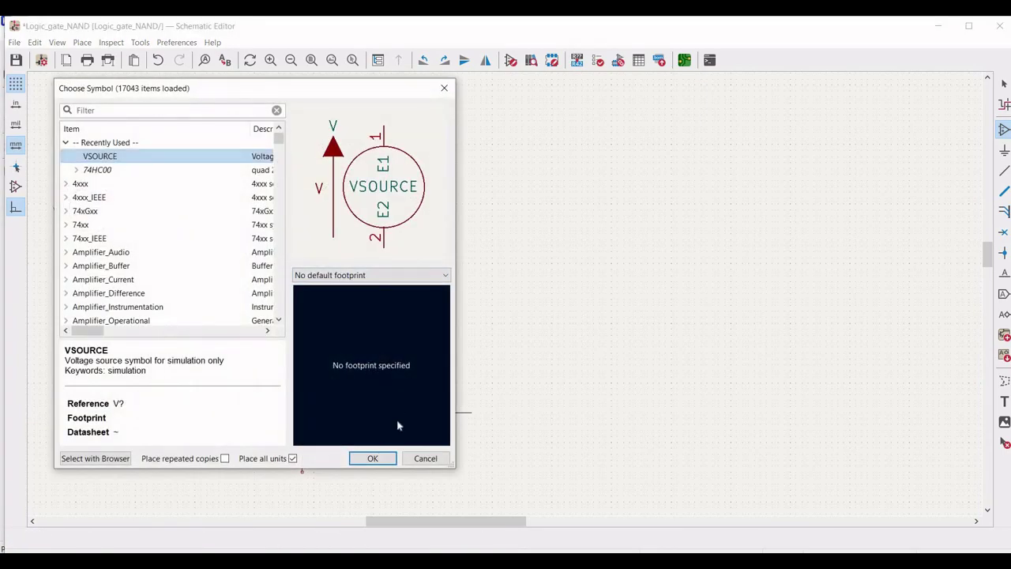
click(372, 458)
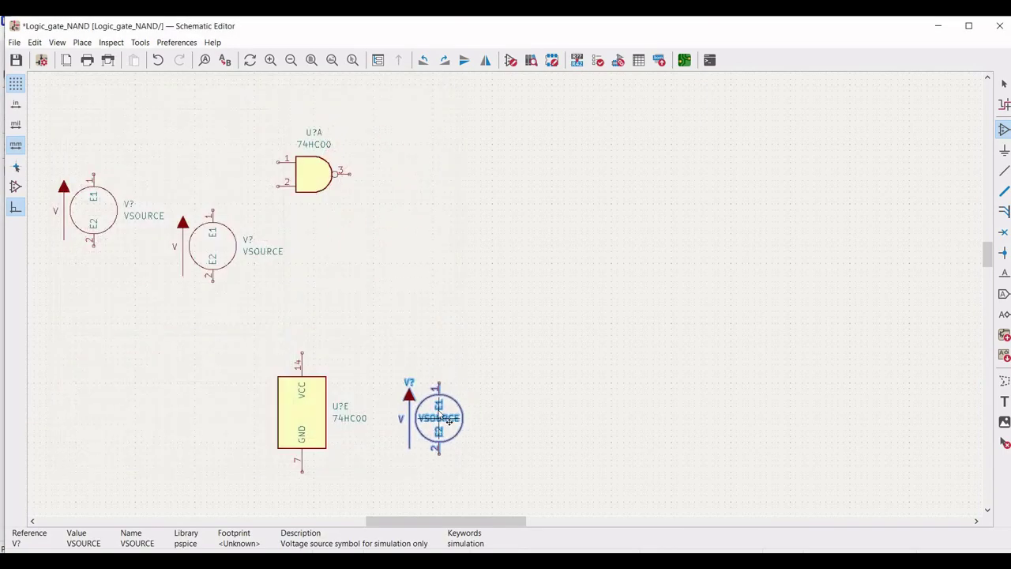
click(448, 421)
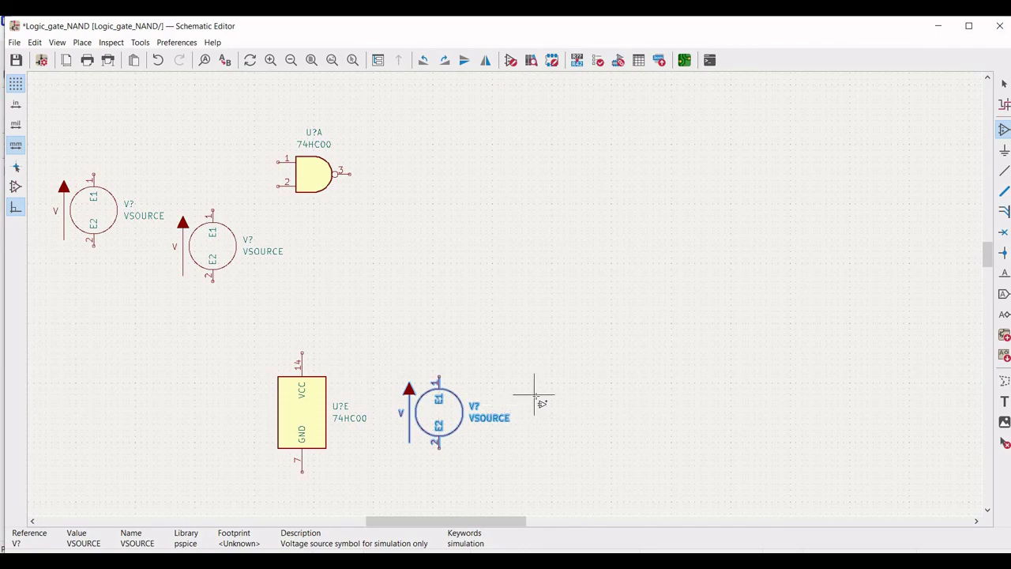
key(Escape)
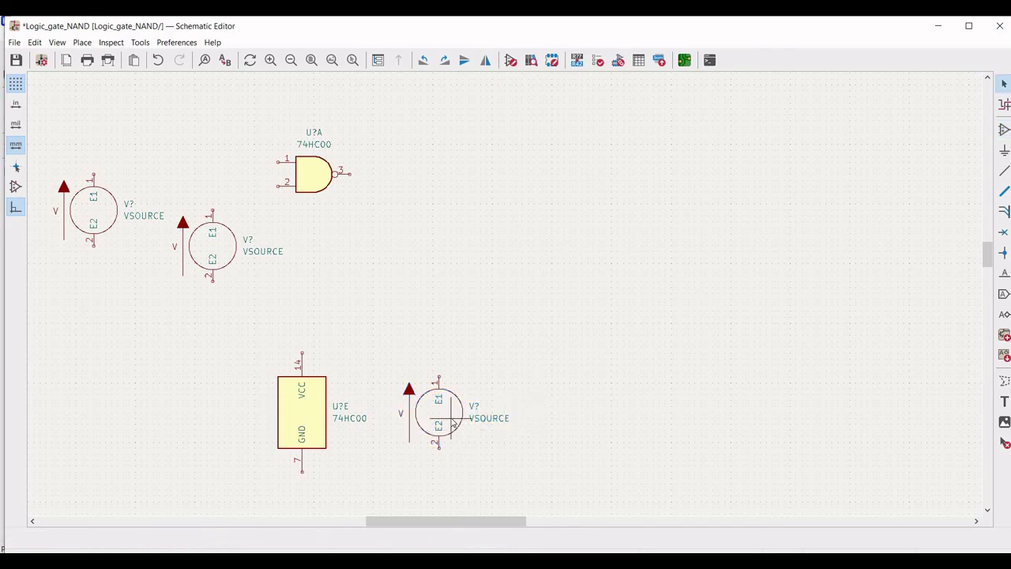
Set the reference of the voltage source beside the power unit to VCC and its value to 5.
right_click(454, 425)
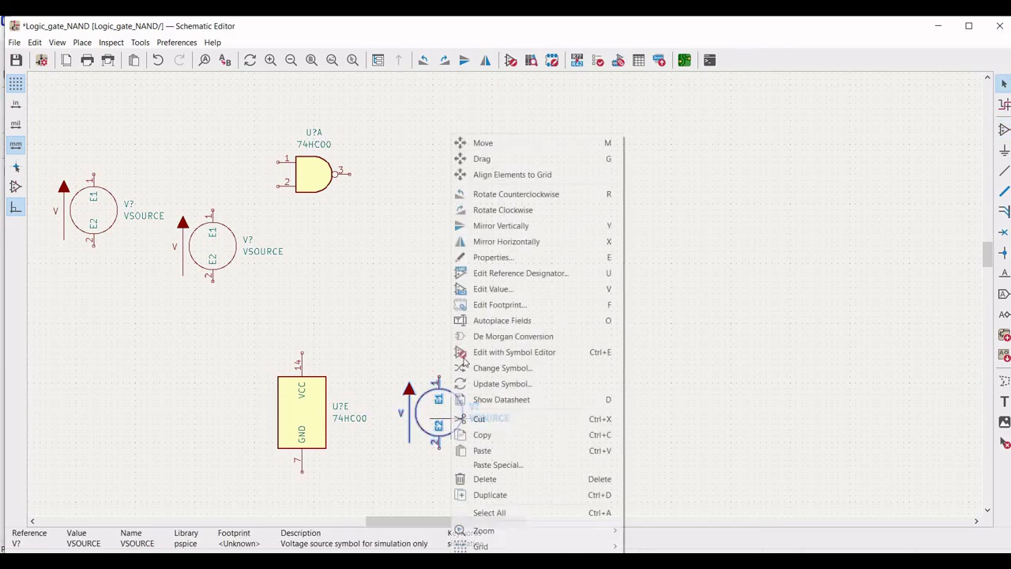
click(493, 258)
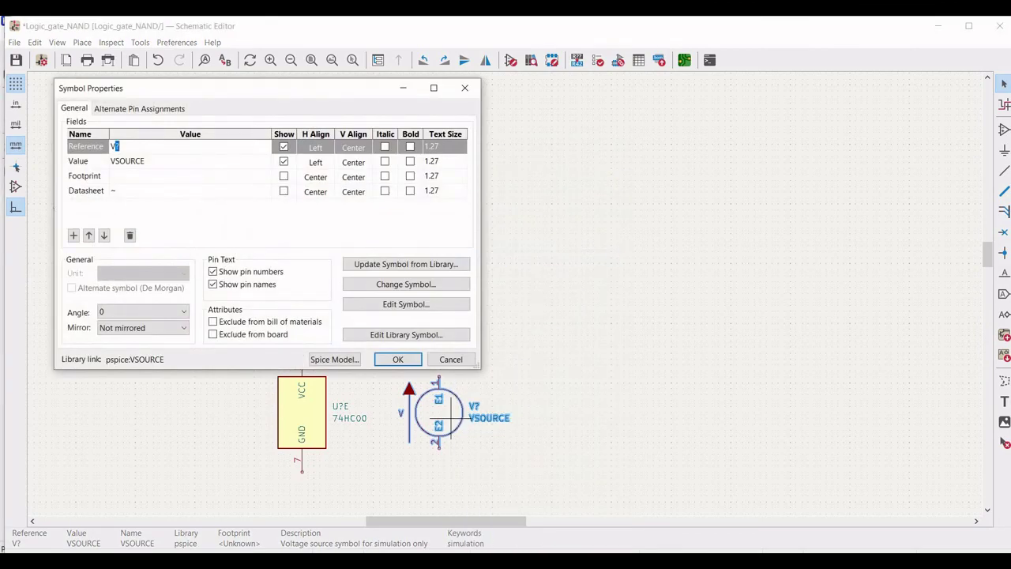
text(CC)
click(162, 166)
text(5)
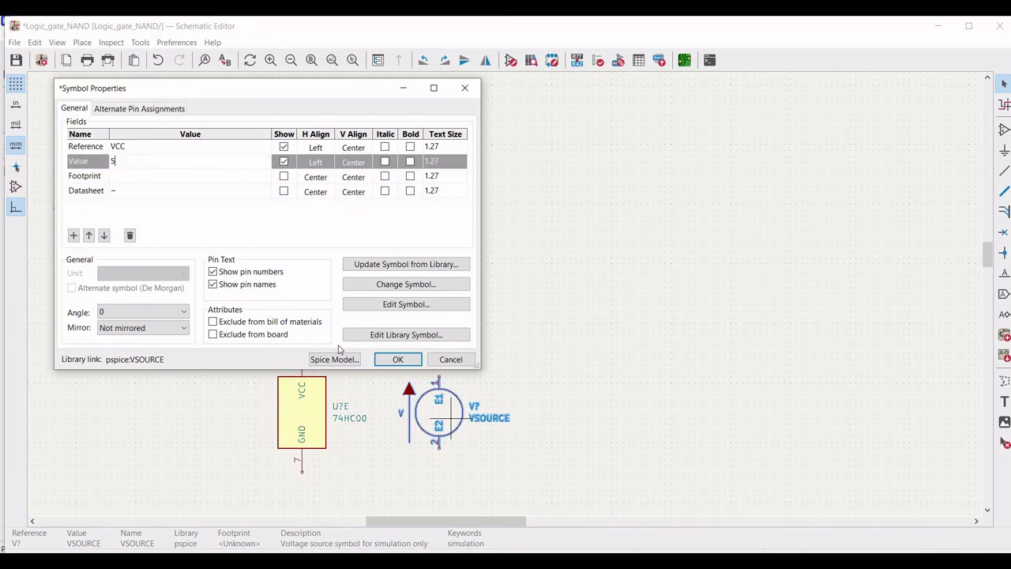
click(389, 360)
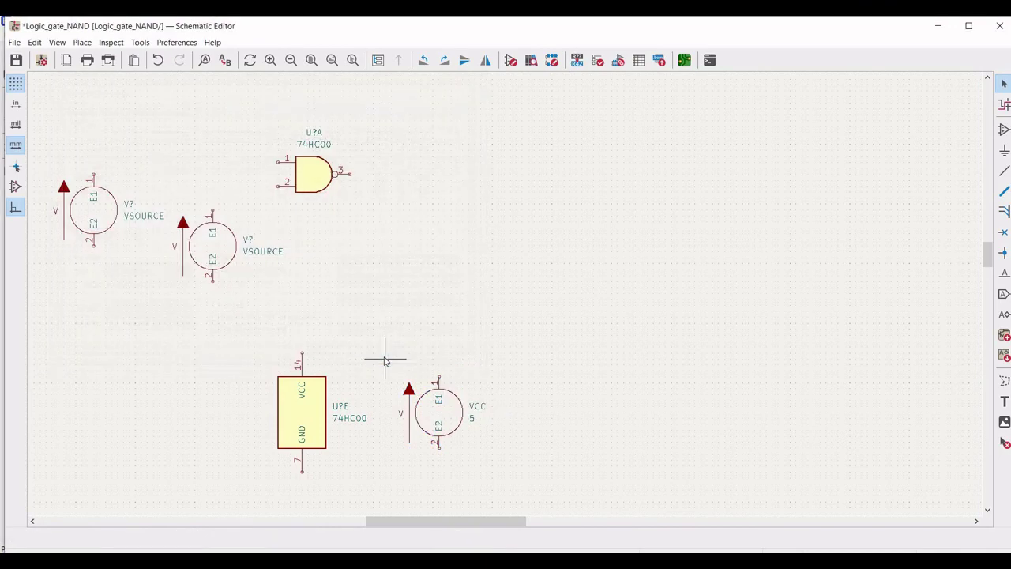
Place a global label named VCC, rotated to point downward, above the gap between the 74HC00 power unit and the VCC source.
click(1003, 294)
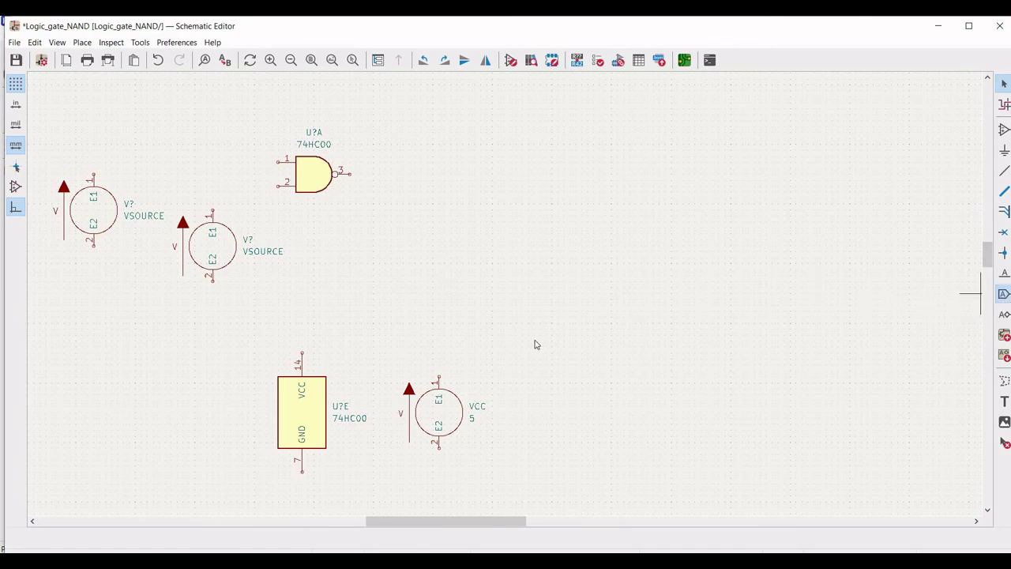
click(432, 360)
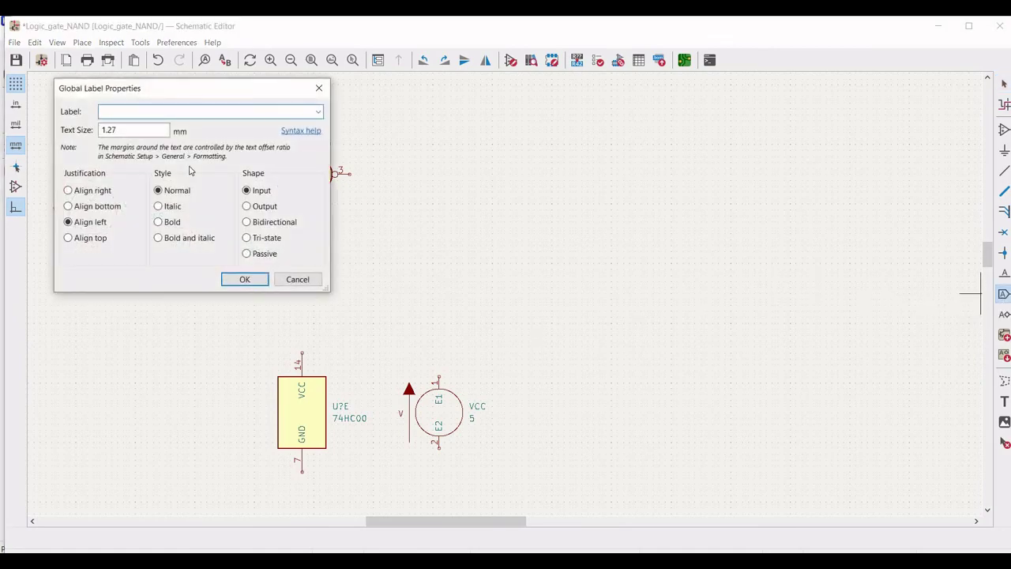
text(VCC)
click(241, 279)
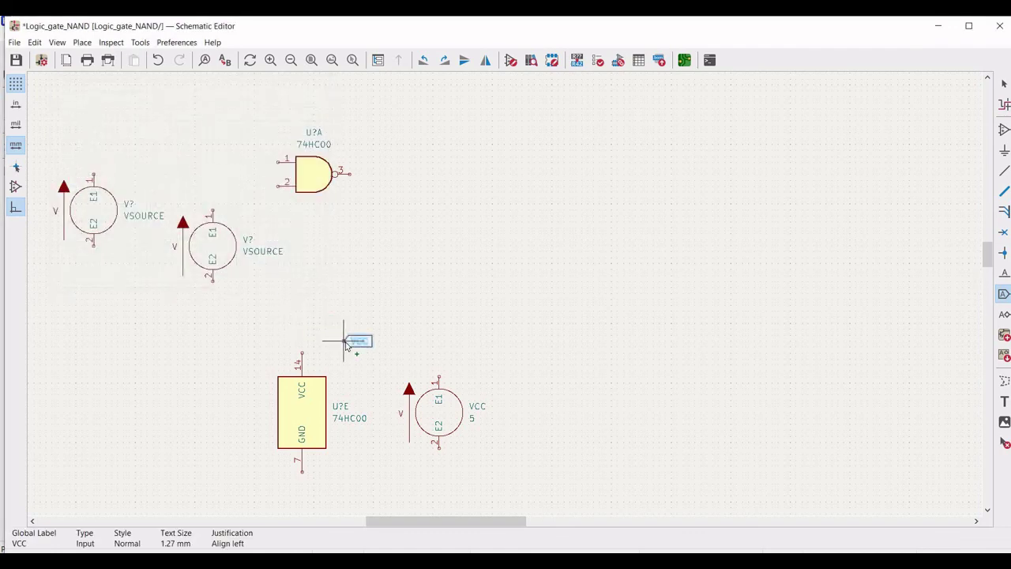
key(r)
key(r)
key(r)
key(r)
key(r)
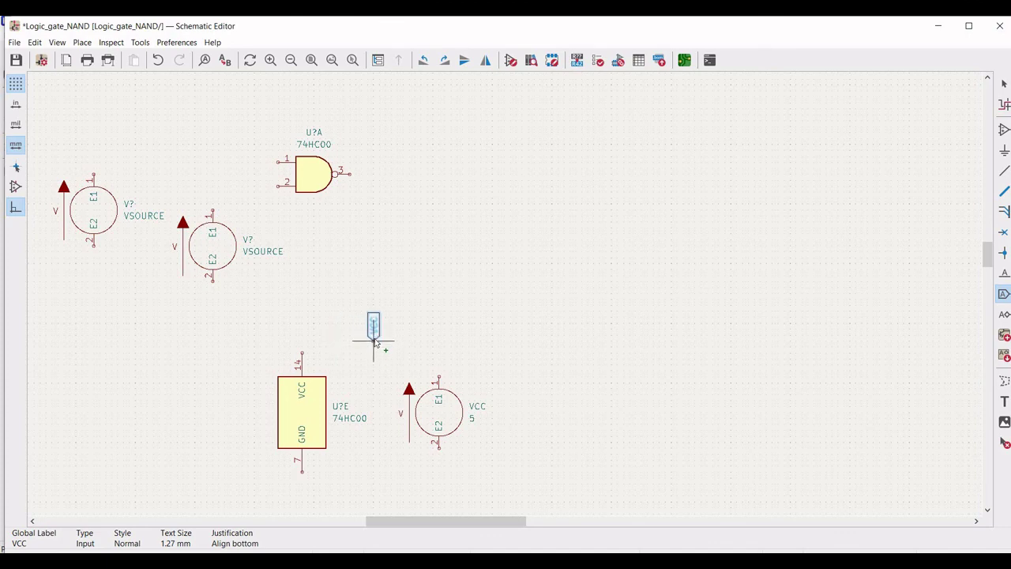
click(373, 340)
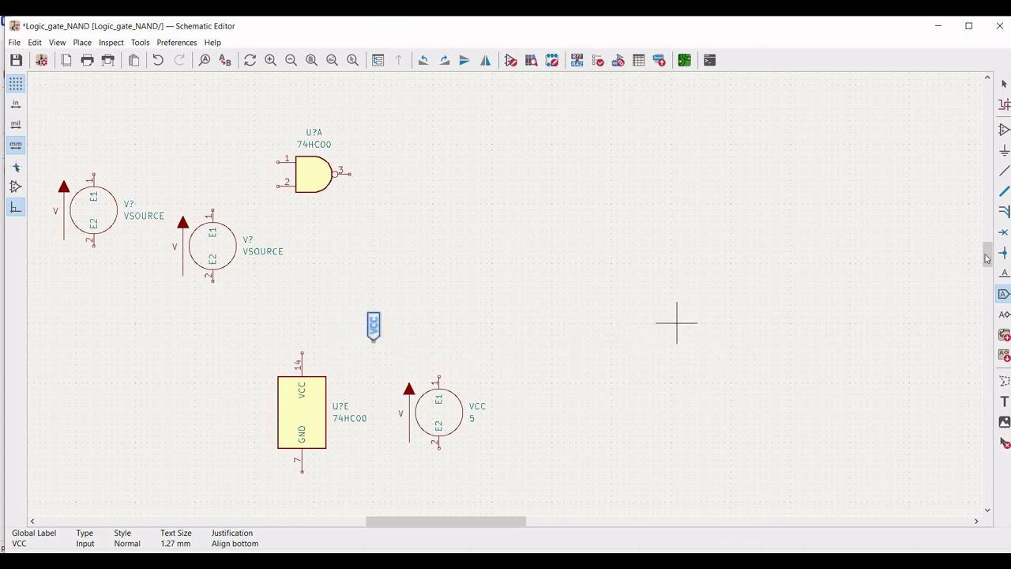
Place a GND power symbol below the gap between the 74HC00 power unit and the VCC source.
click(1005, 154)
click(515, 404)
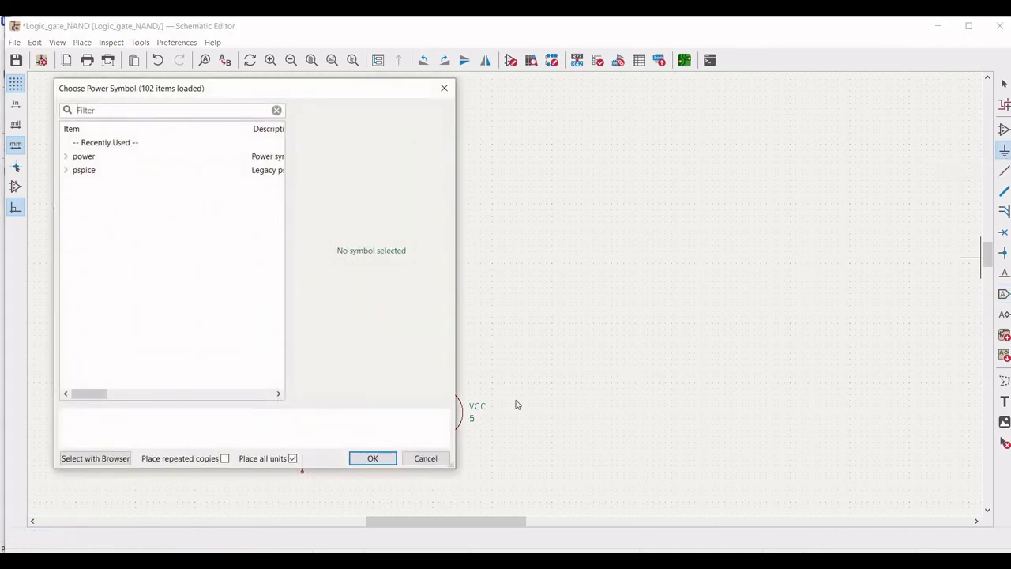
text(gnd)
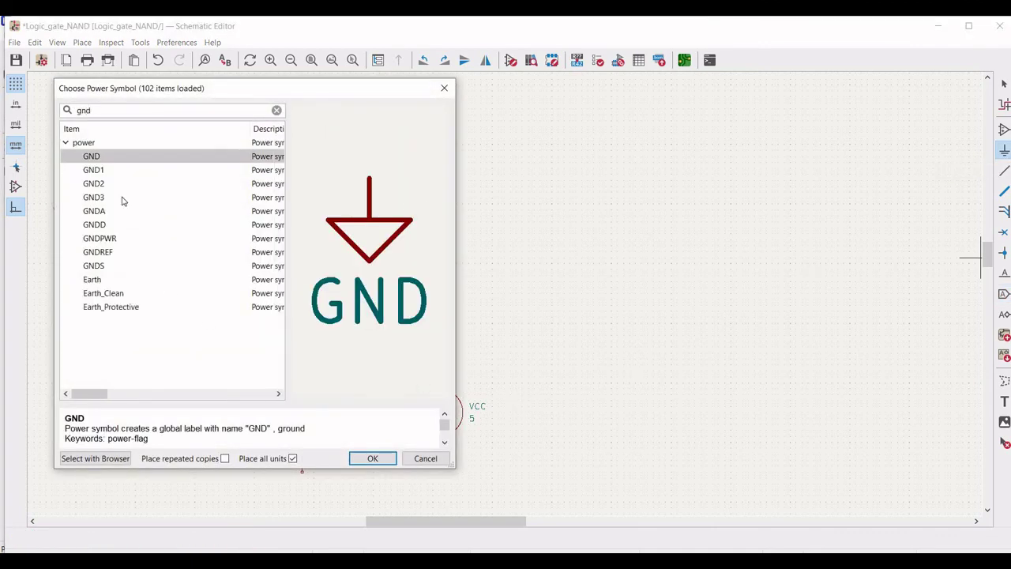
click(370, 458)
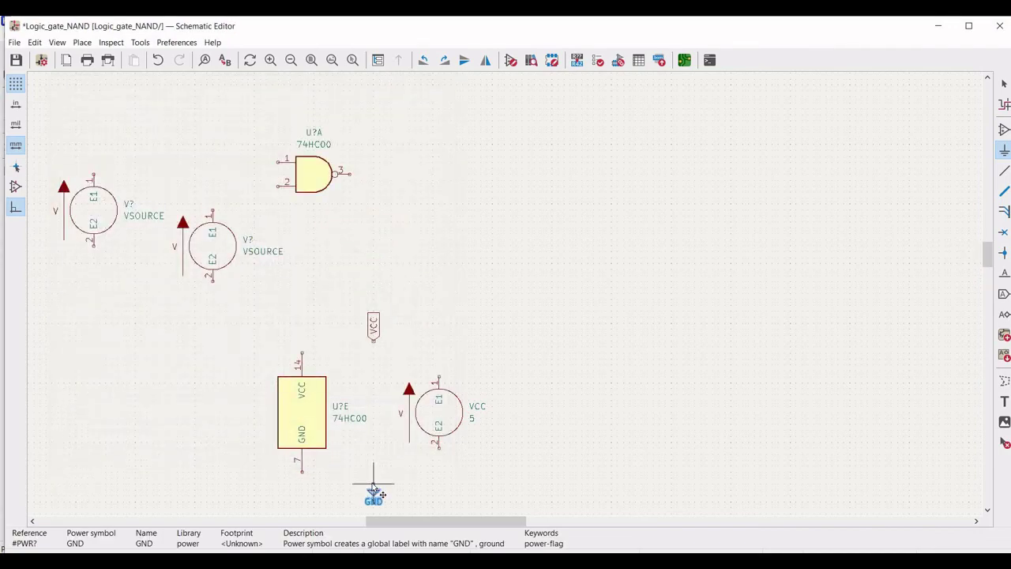
click(373, 489)
key(Escape)
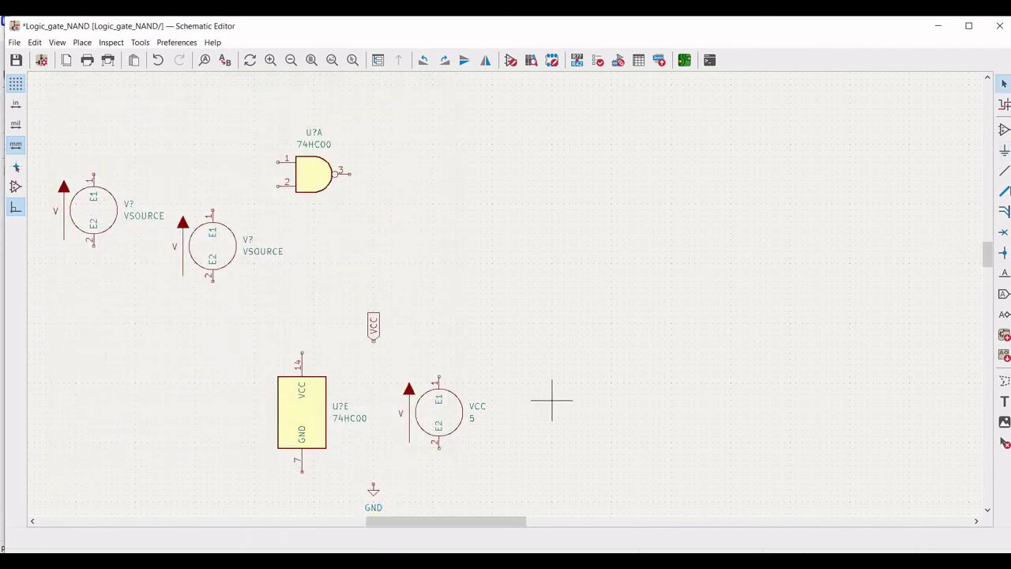
Wire the VCC label to pin 14 of the power unit and to pin 1 of the VCC source.
click(1003, 170)
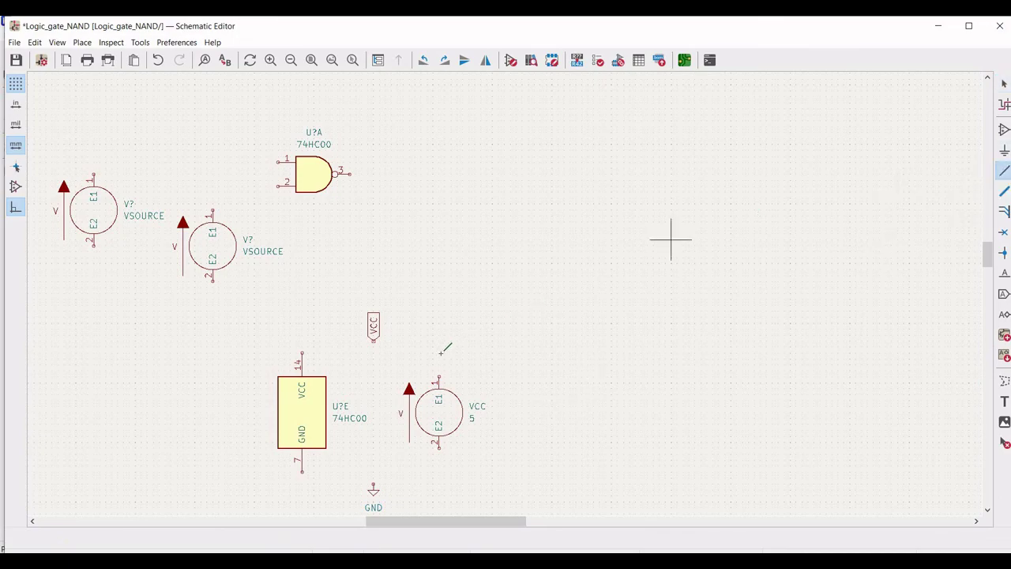
click(373, 340)
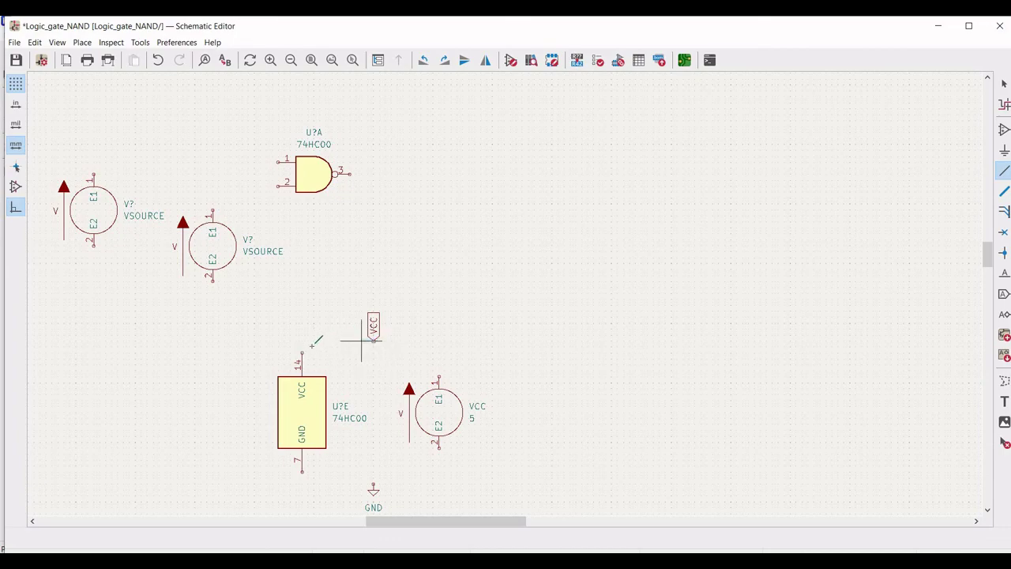
click(302, 359)
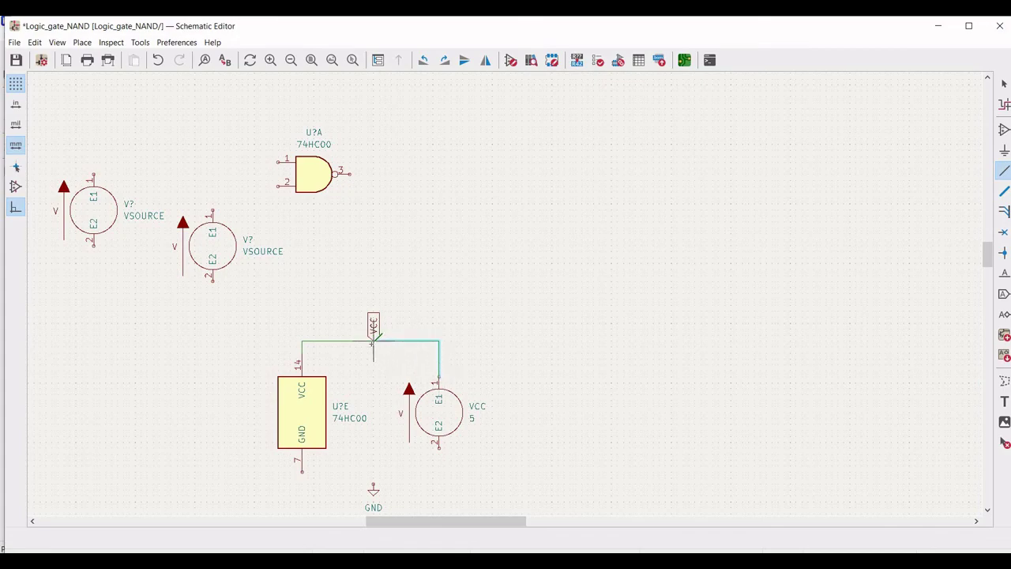
click(372, 341)
Wire pin 2 of the VCC source and pin 7 of the power unit to the GND symbol.
click(439, 446)
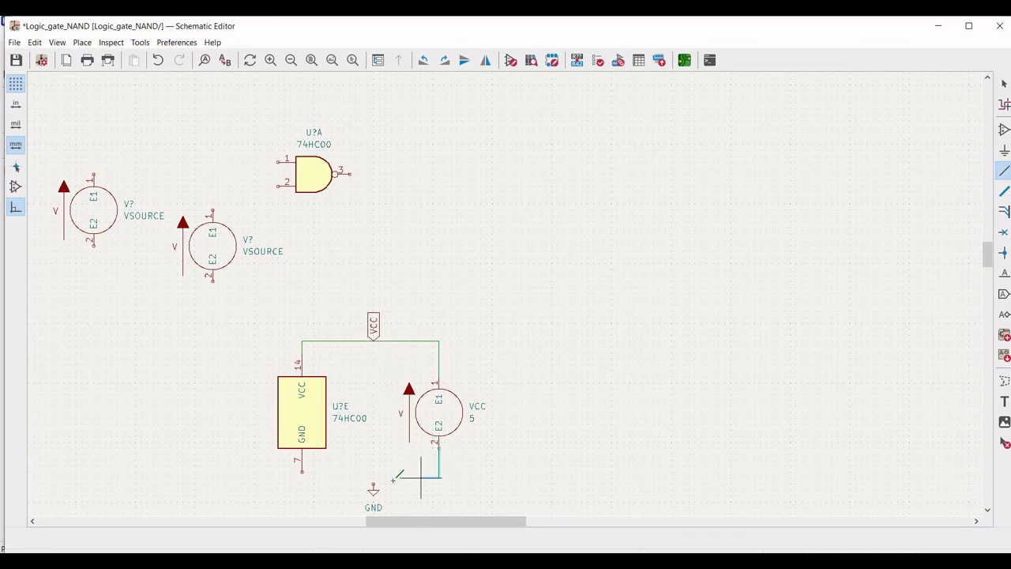
click(373, 483)
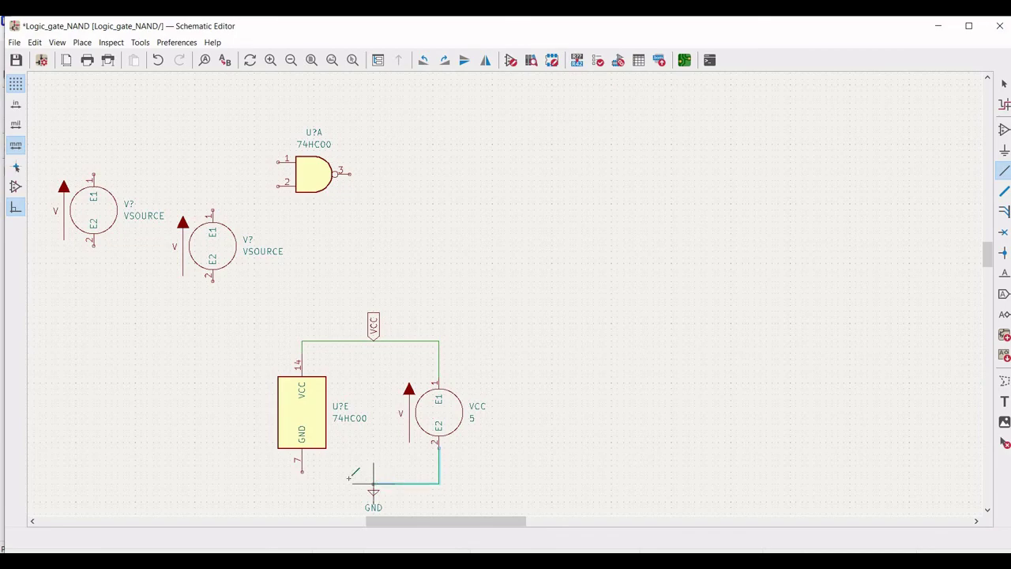
click(301, 472)
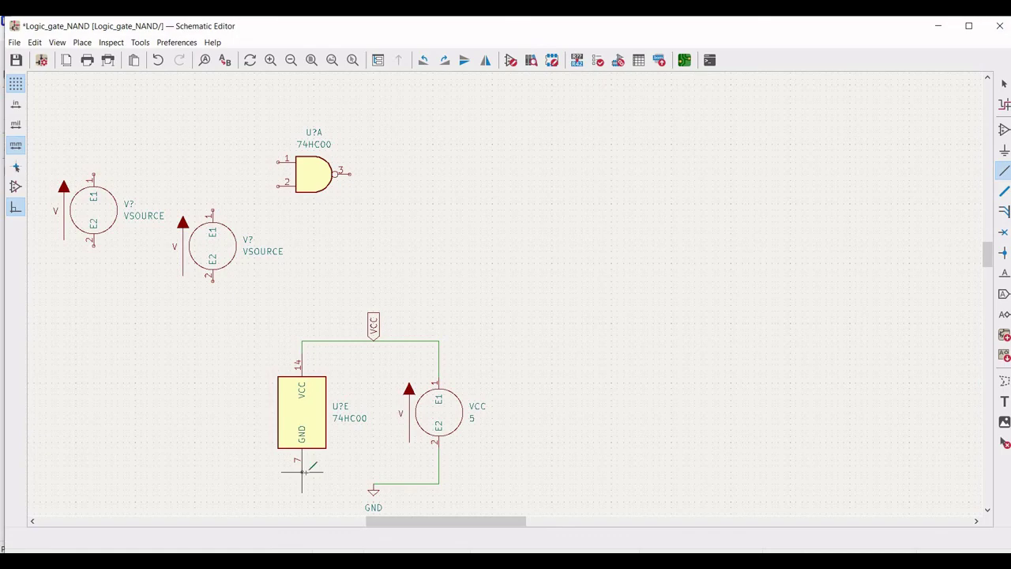
click(374, 483)
key(Escape)
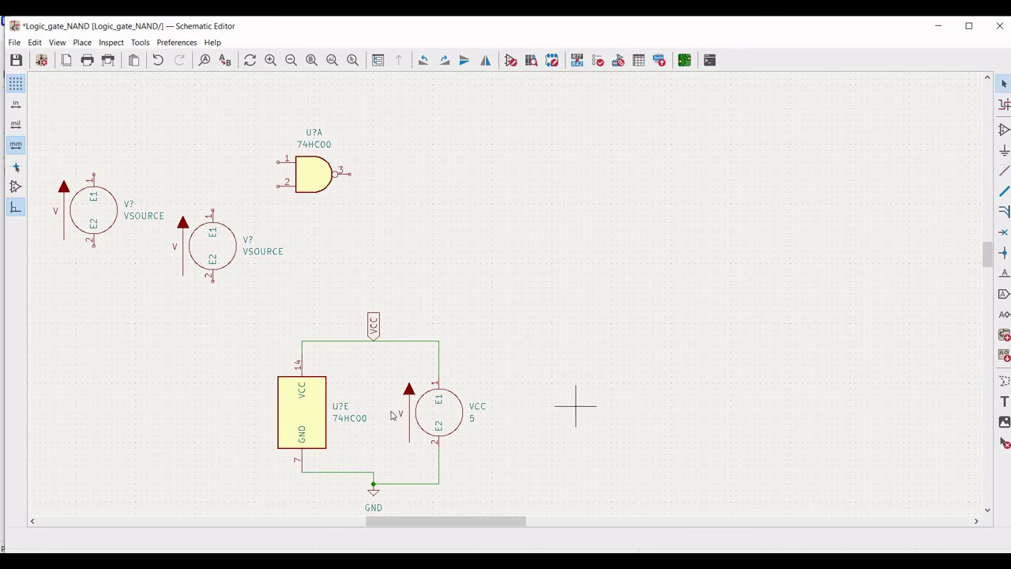
Set the reference of the 74HC00 power unit to U1.
right_click(317, 410)
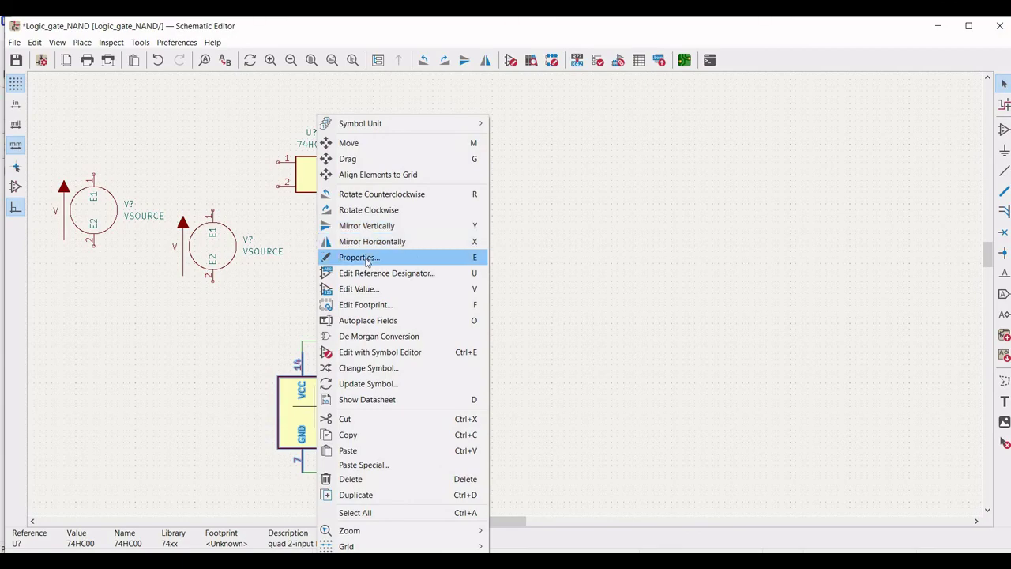
click(360, 257)
text(1)
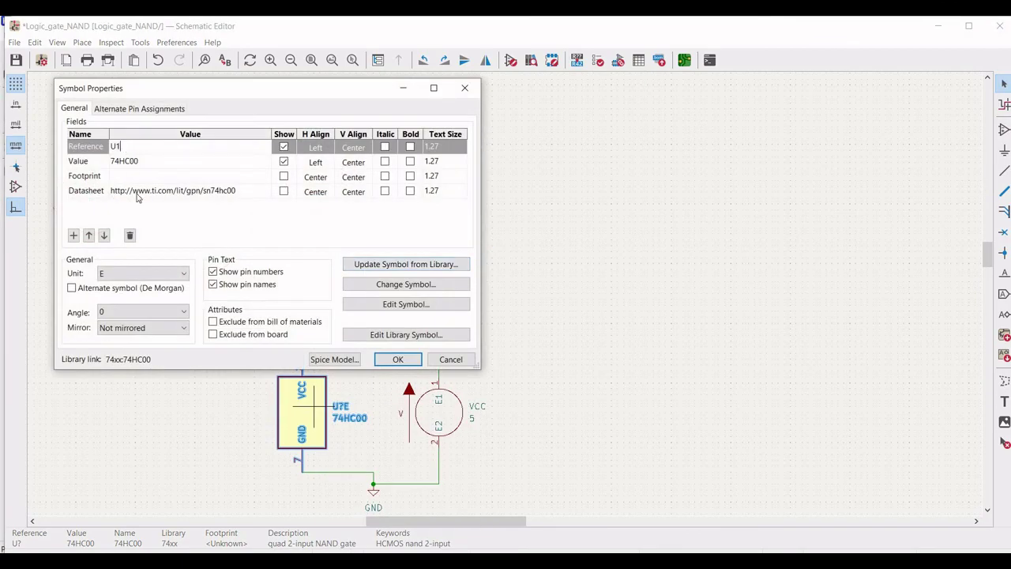
click(384, 361)
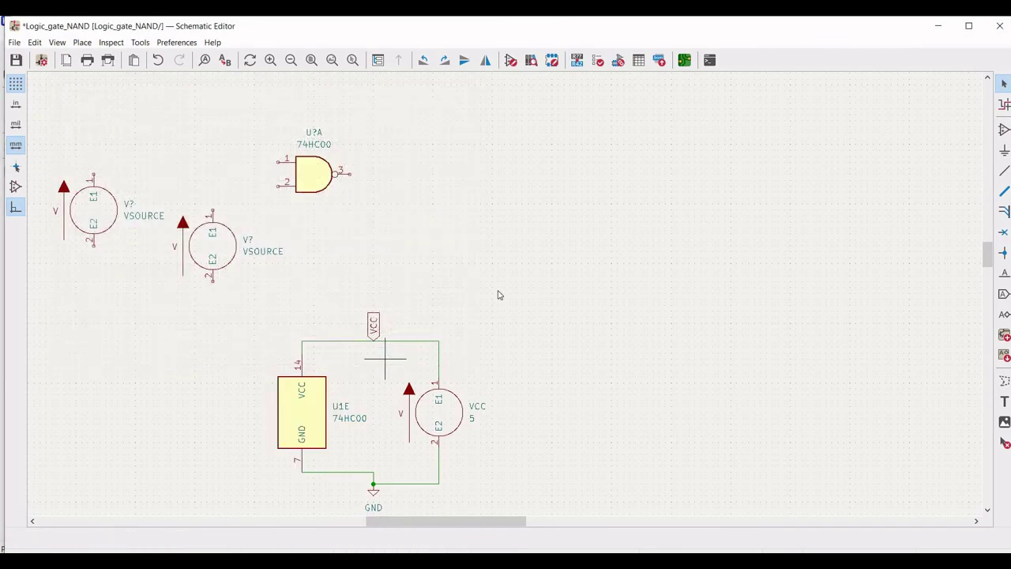
Place a second GND power symbol below and between the two input voltage sources.
click(1002, 152)
click(980, 149)
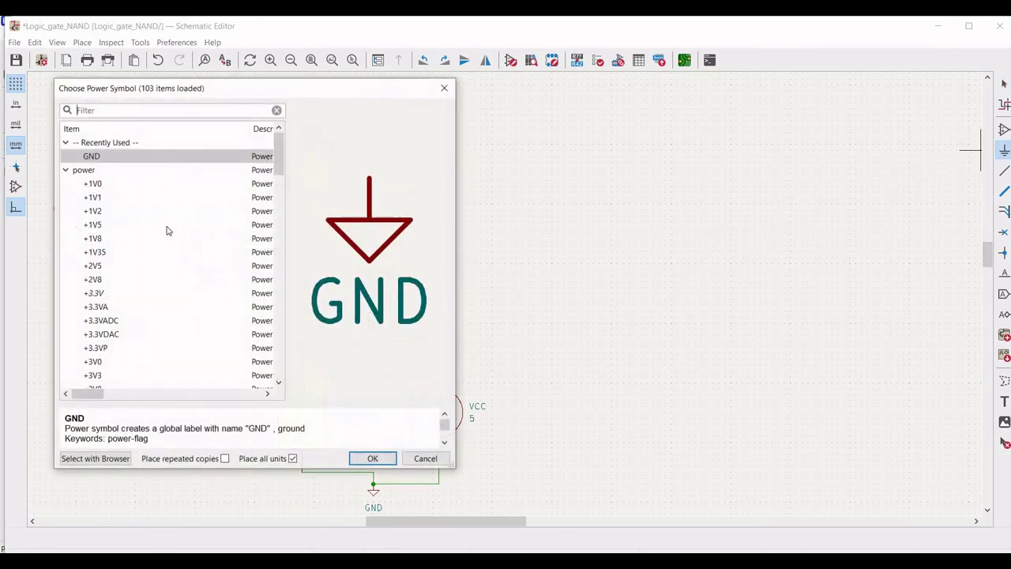
click(372, 458)
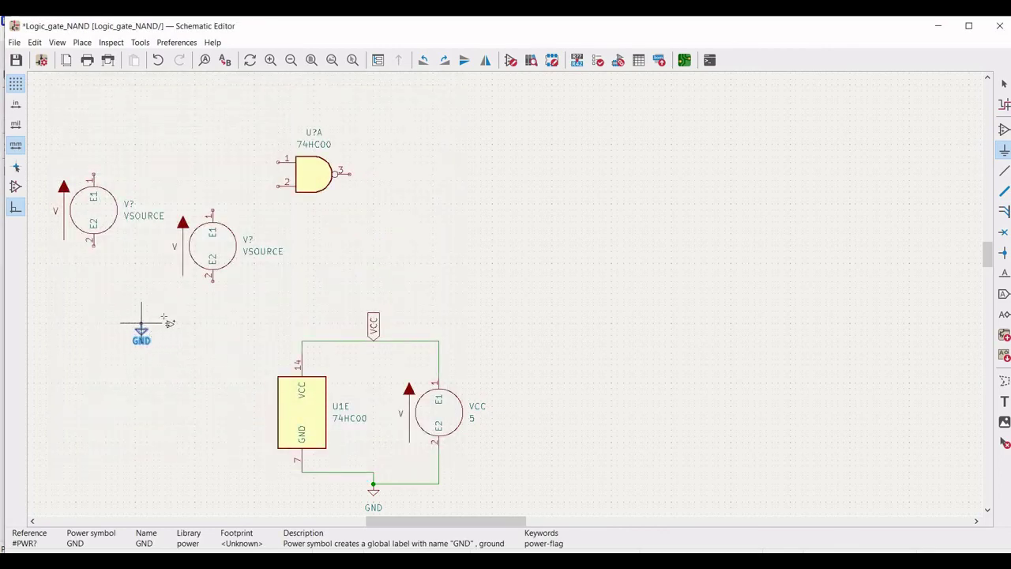
click(140, 323)
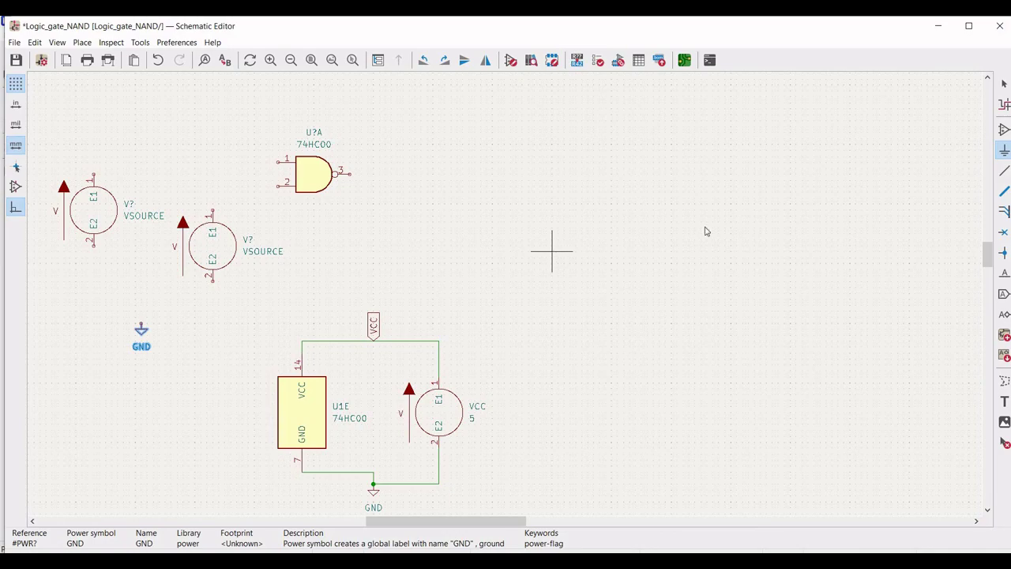
key(Escape)
Wire pin 2 of both input voltage sources to the GND symbol between them.
click(1003, 171)
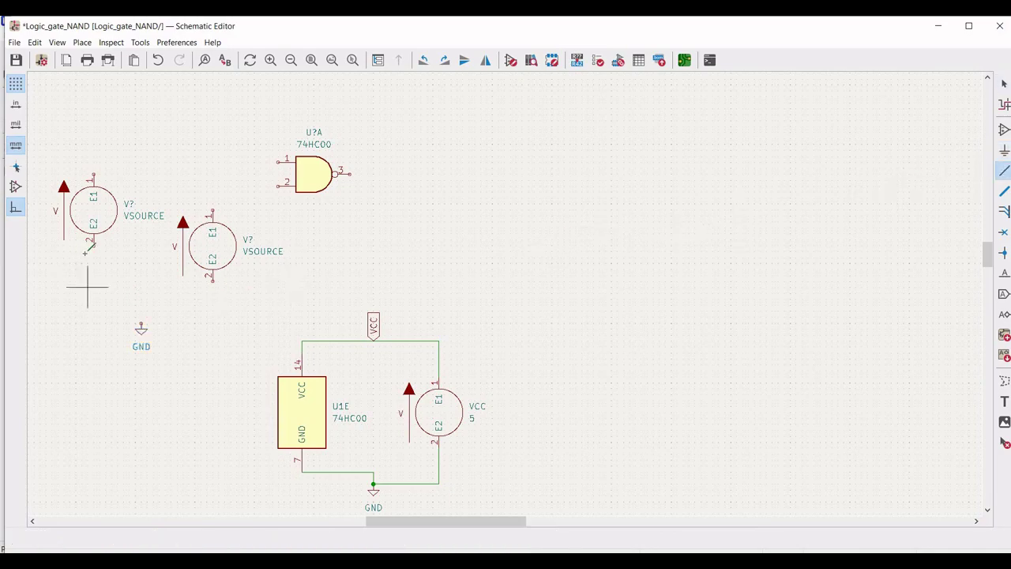
click(93, 244)
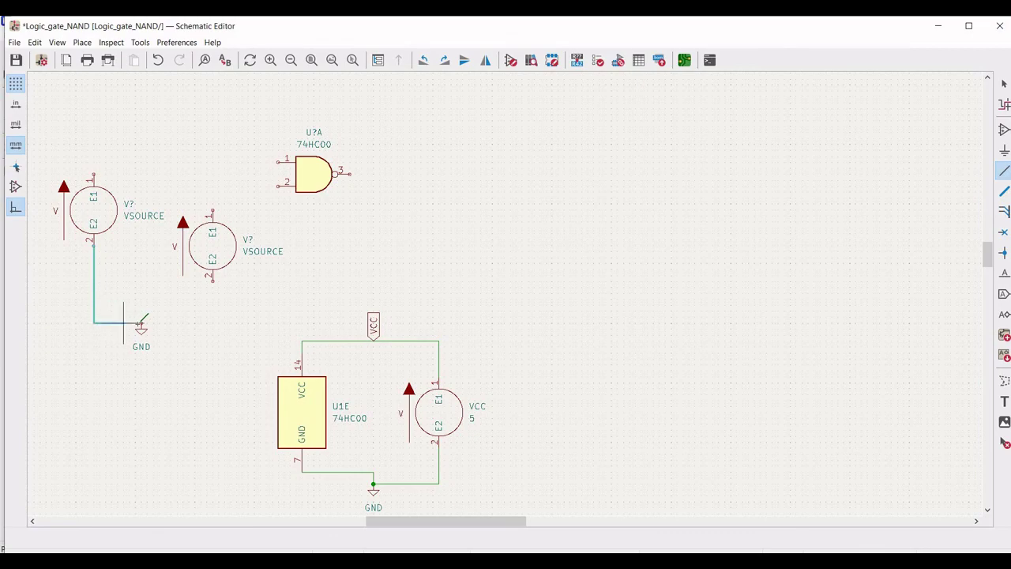
click(141, 322)
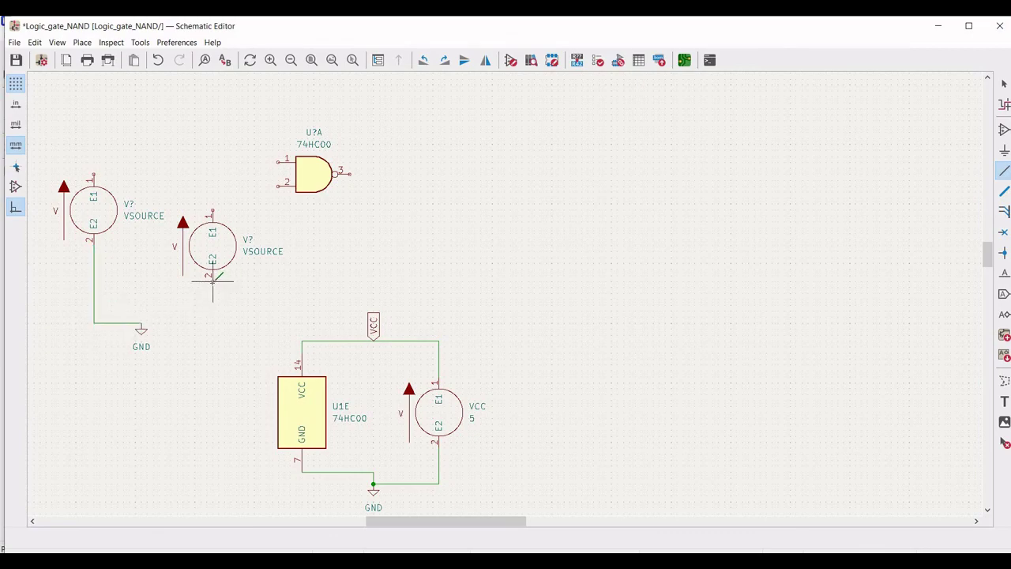
click(212, 276)
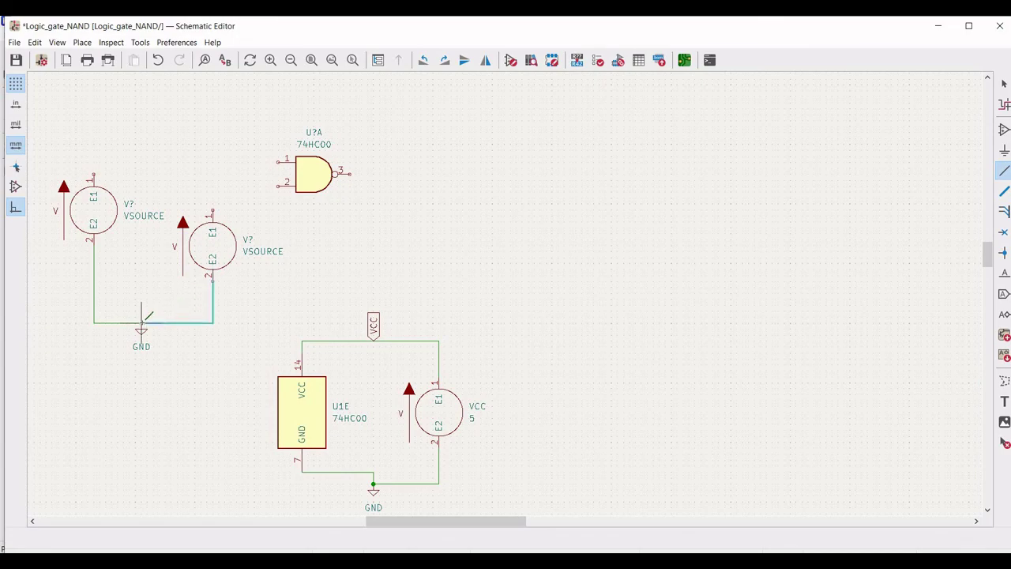
click(153, 297)
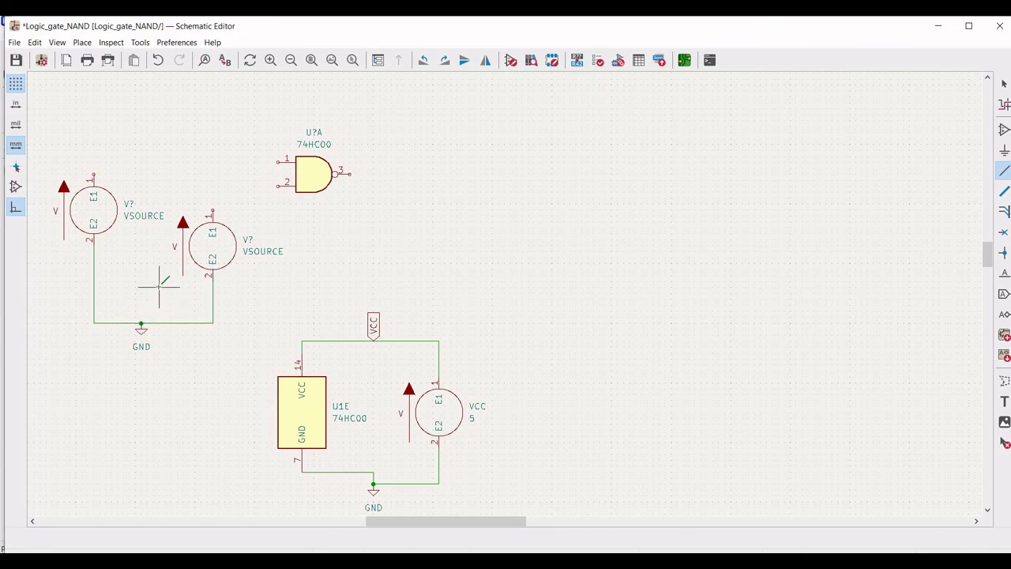
Wire NAND input pin 1 to pin 1 of the far-left source and input pin 2 to pin 1 of the other input source.
click(267, 162)
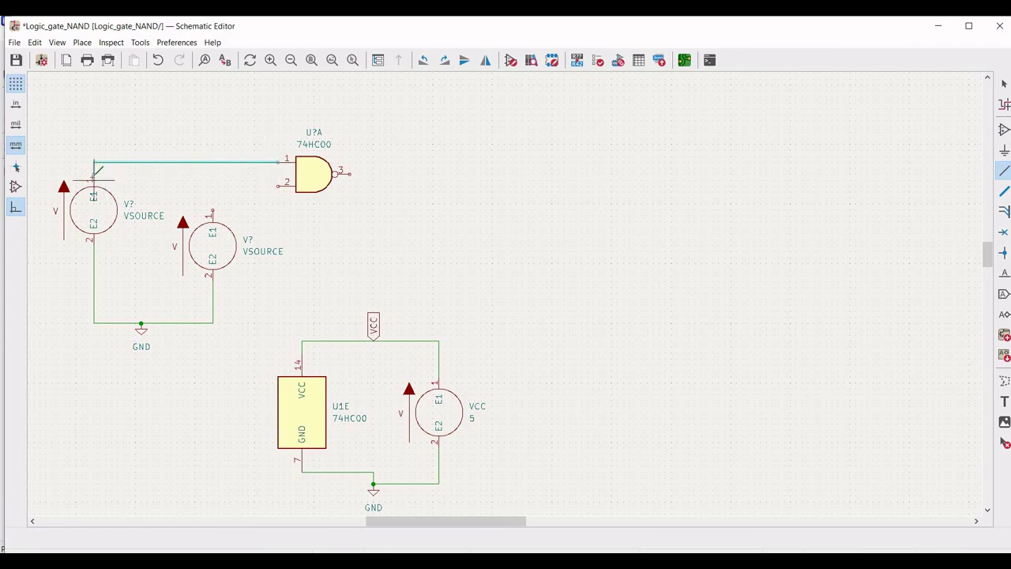
click(94, 170)
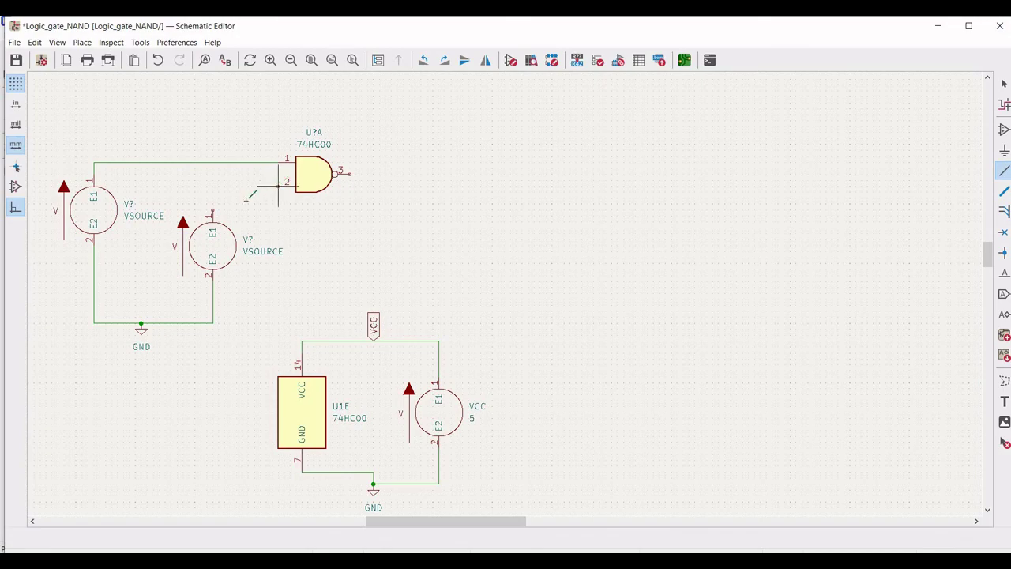
click(278, 187)
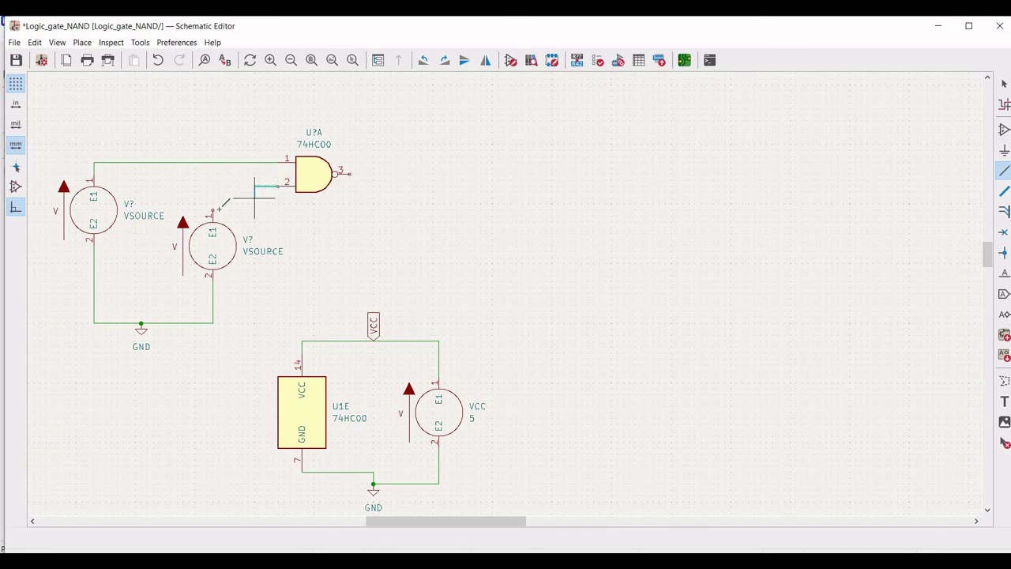
click(213, 208)
key(Escape)
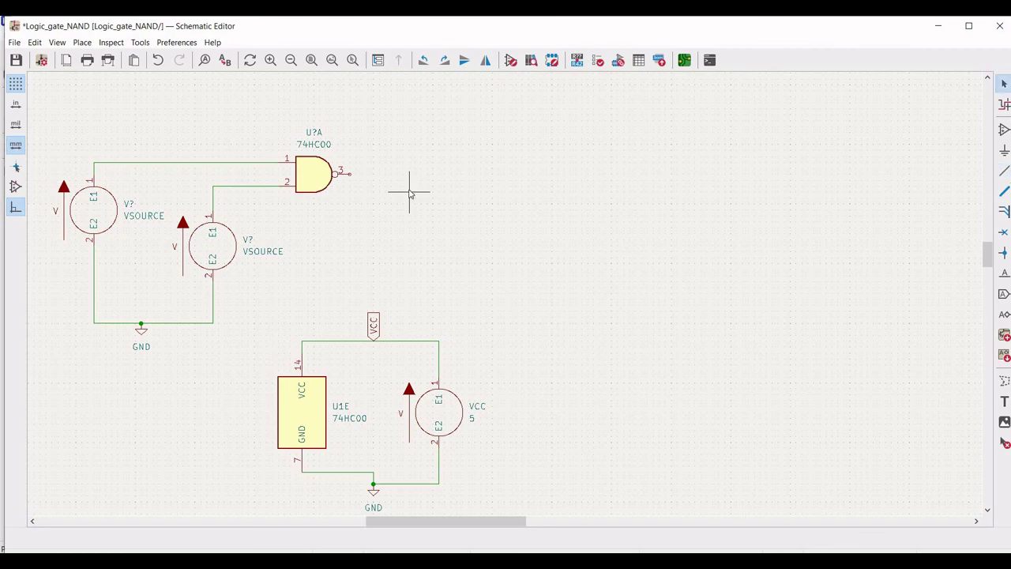
Set the far-left input voltage source's reference to Vin1 and its value to 0.
right_click(106, 210)
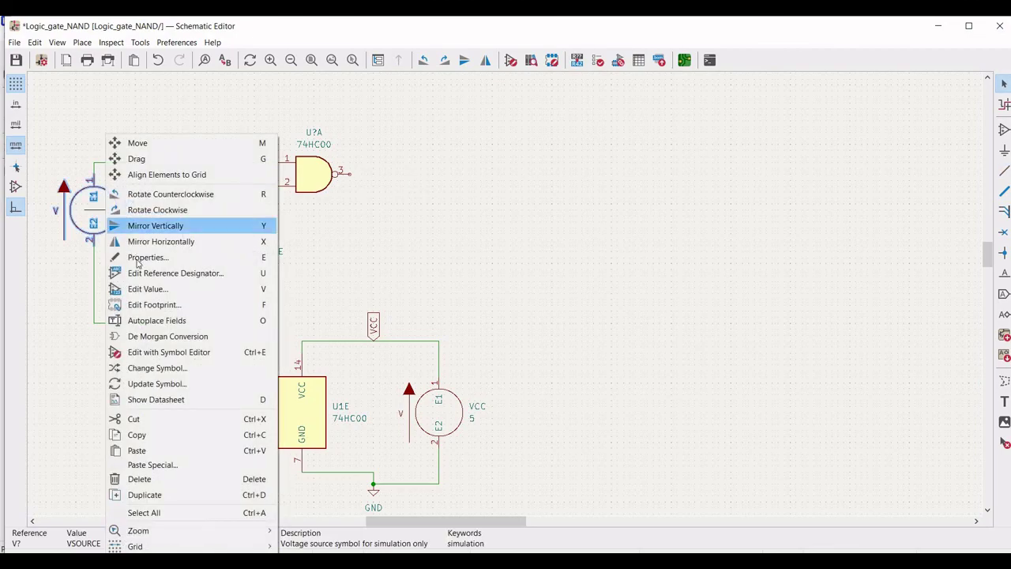
click(142, 257)
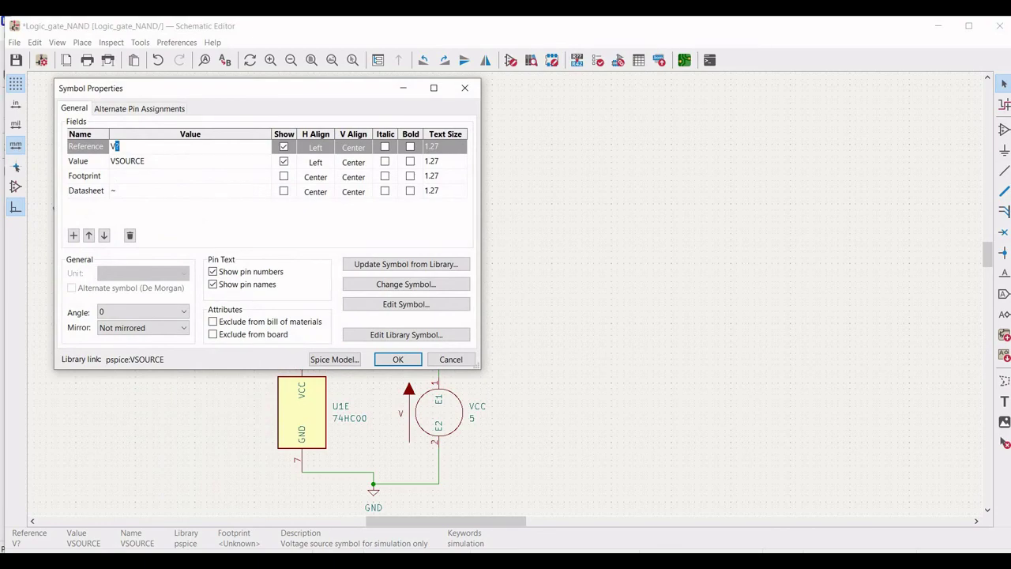
click(157, 163)
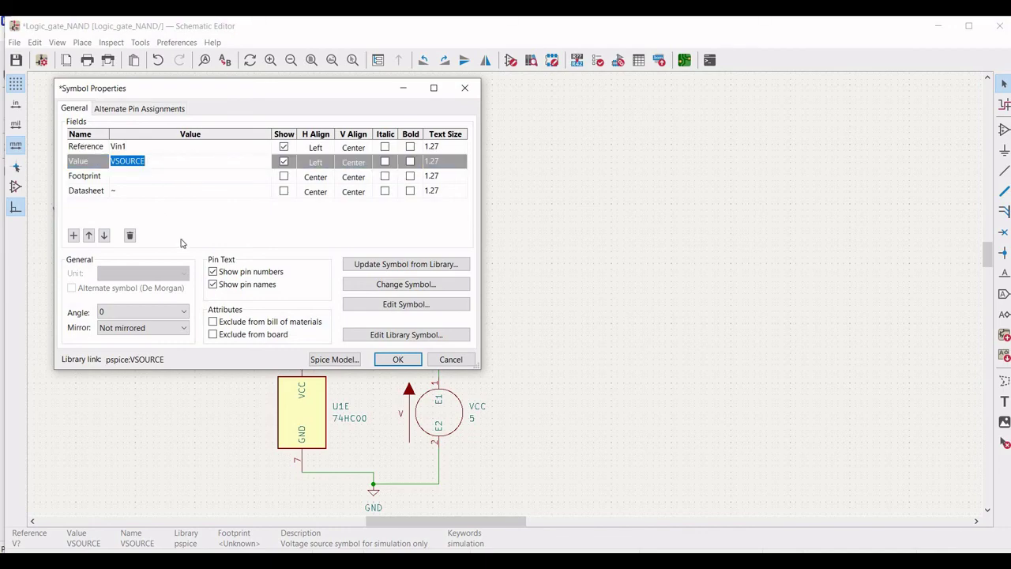
Define a transient pulse for Vin1 with initial value 0, pulsed value 5, delay 2u, rise time 10n and fall time 10n.
click(334, 359)
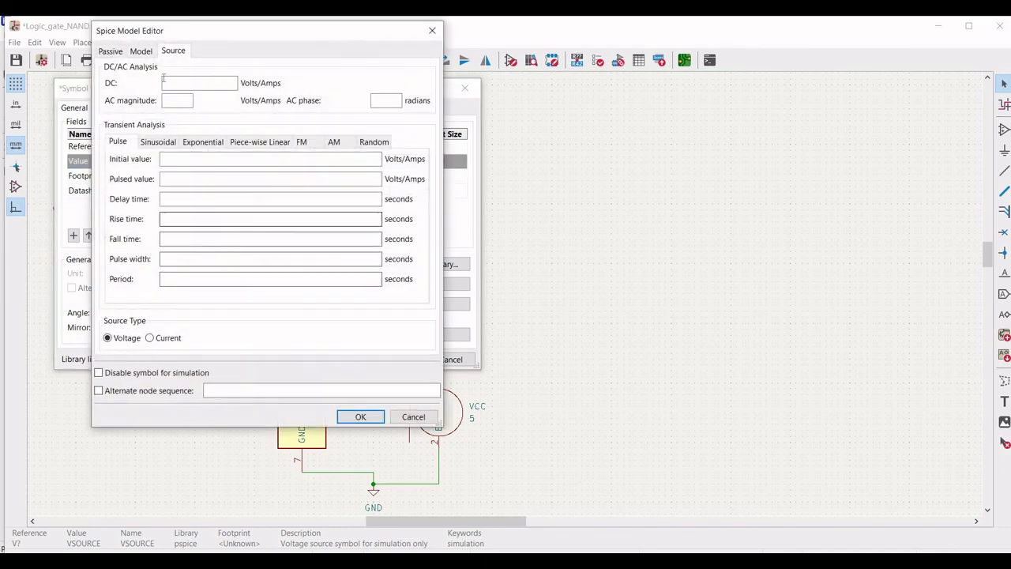
click(171, 161)
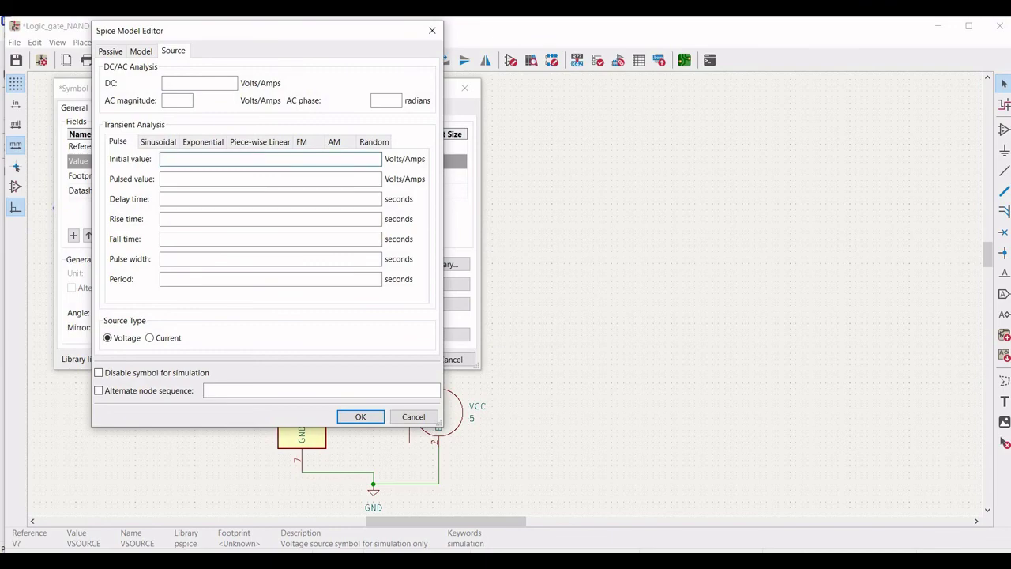
click(167, 178)
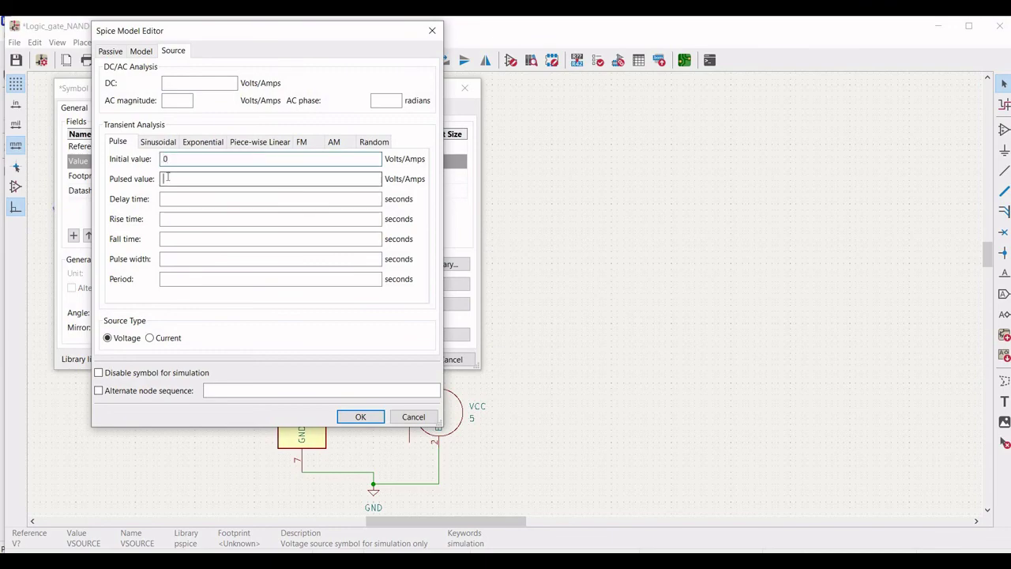
click(170, 198)
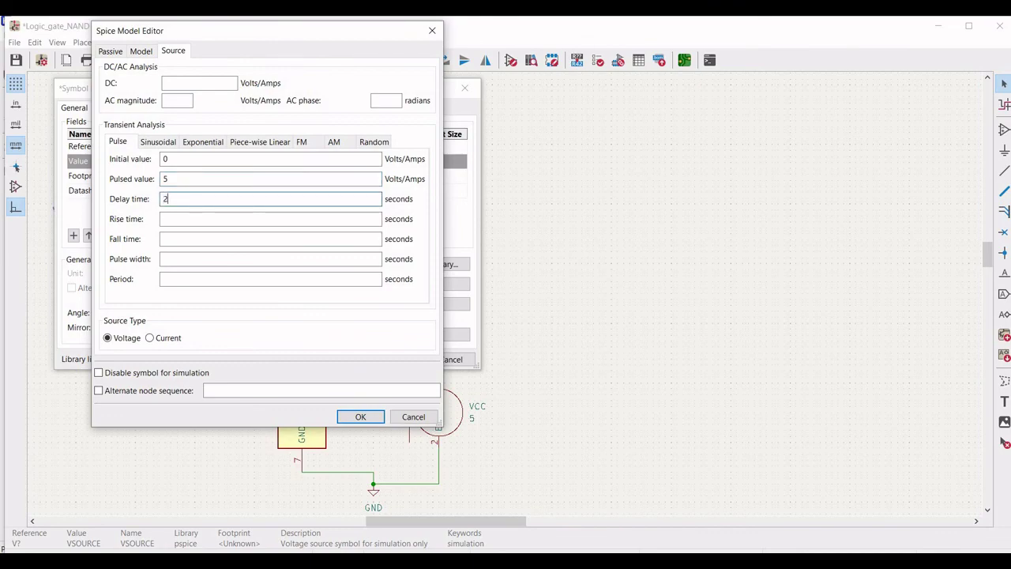
click(169, 218)
text(10n)
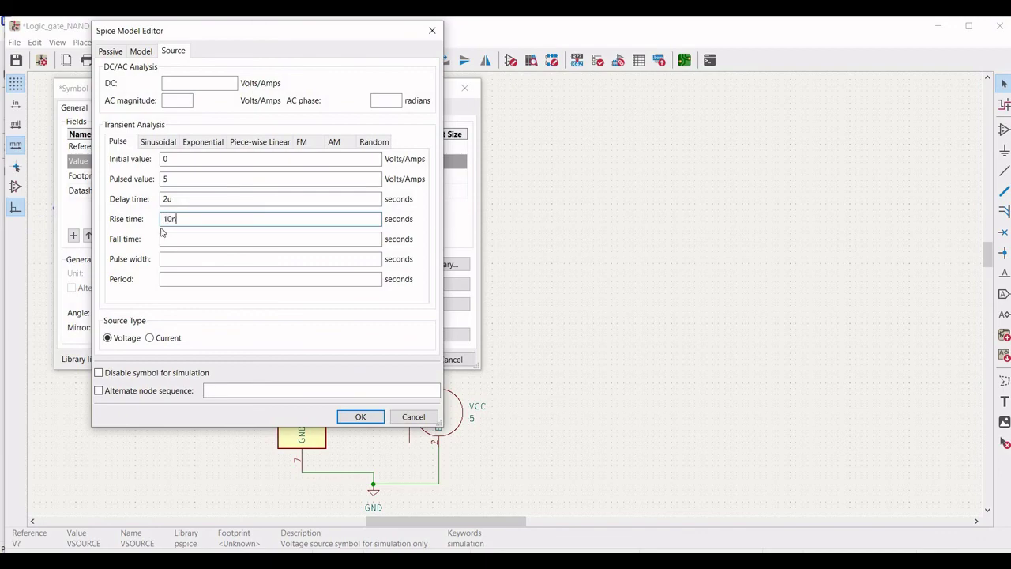
click(168, 239)
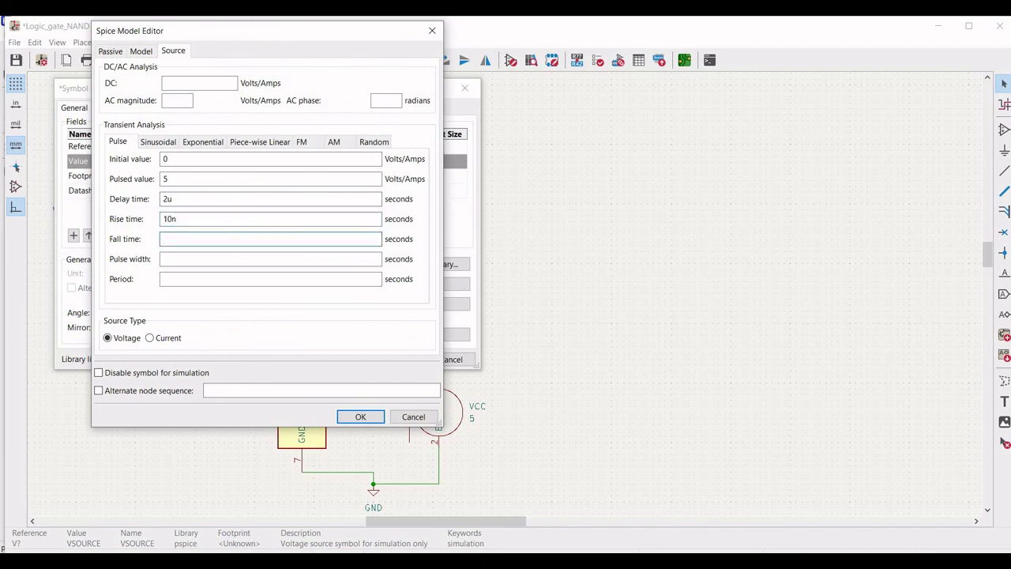
text(10n)
Set Vin1's pulse width to 2u and period to 4u, and apply the source settings.
click(179, 260)
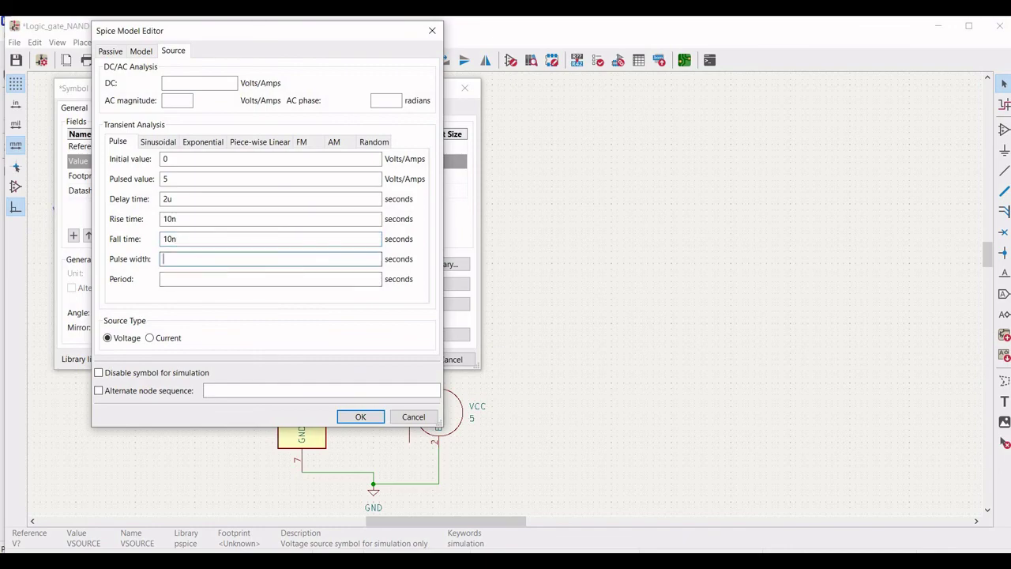
text(2u)
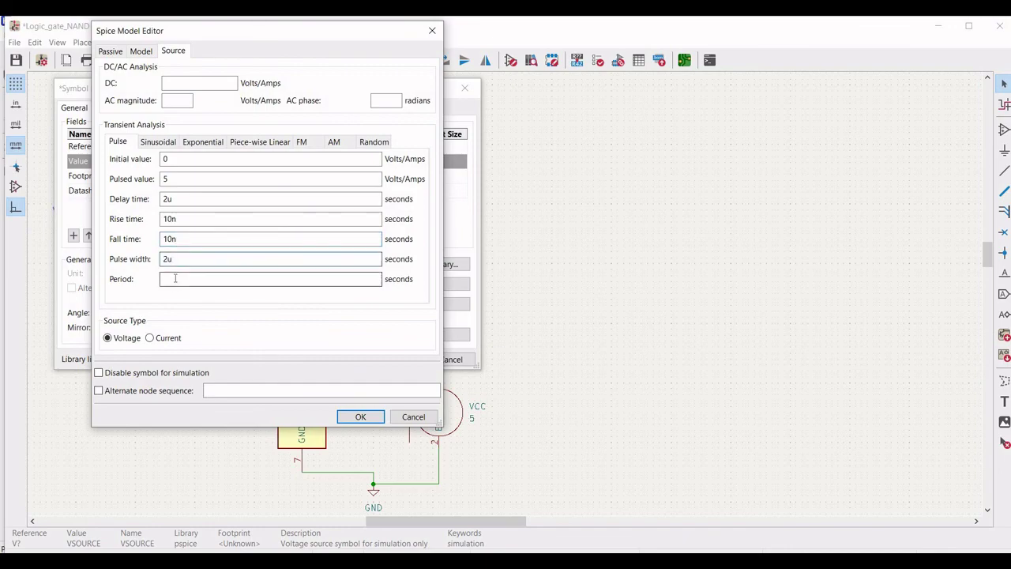
click(176, 278)
text(4u)
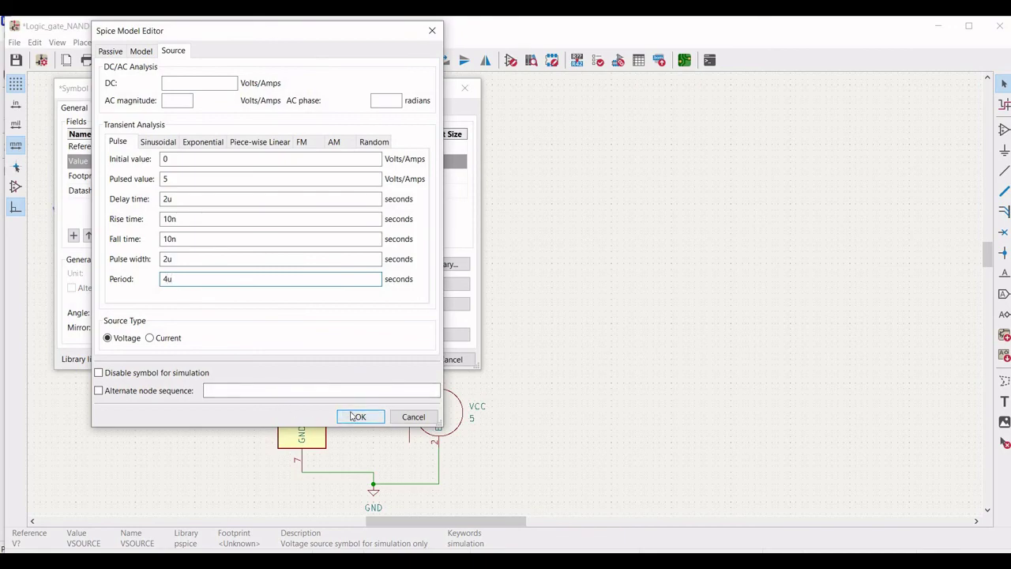
click(354, 416)
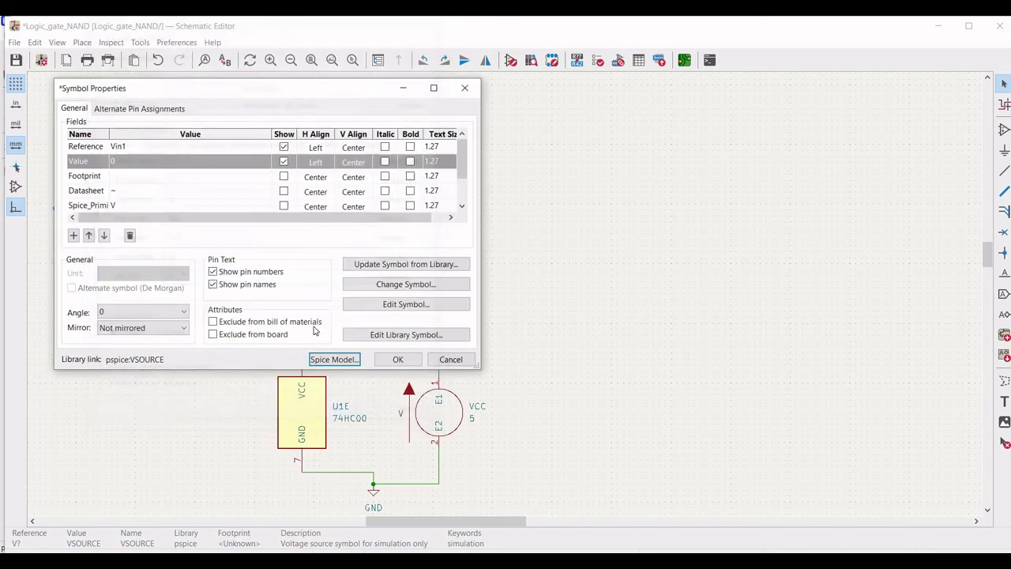
click(383, 361)
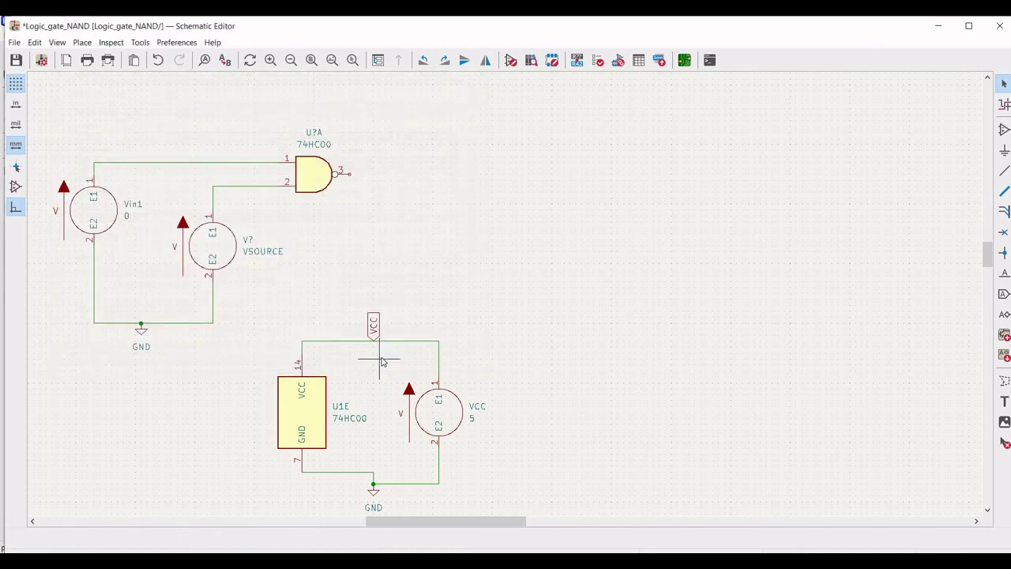
Set the reference of the voltage source feeding NAND pin 2 to Vin2 and its value to 0.
right_click(225, 252)
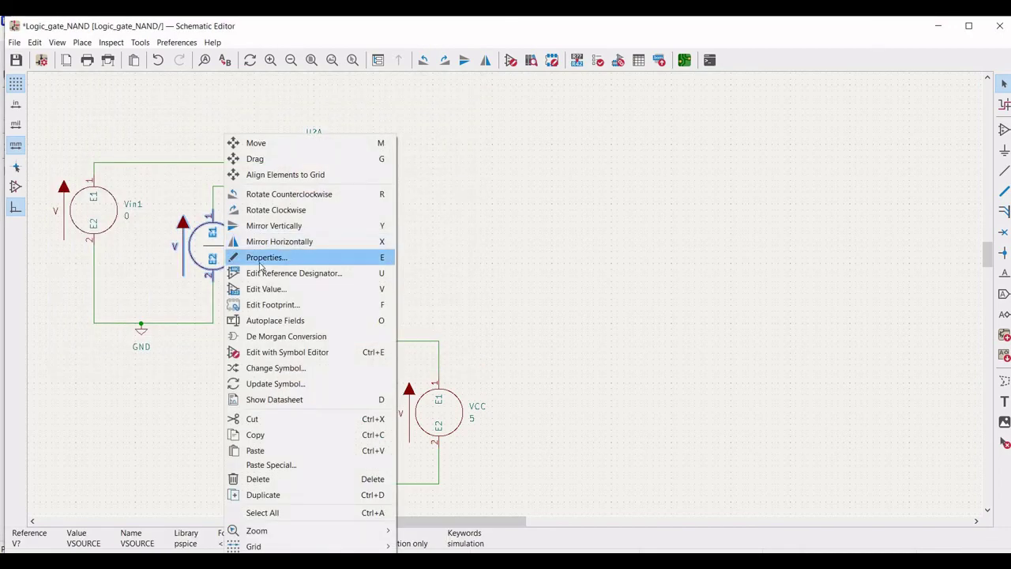
click(260, 260)
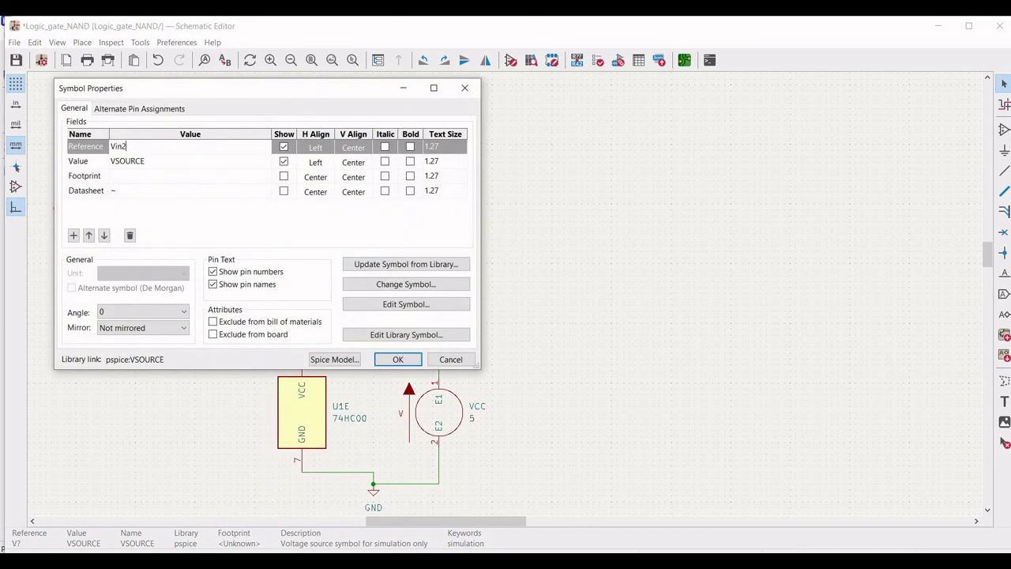
click(145, 161)
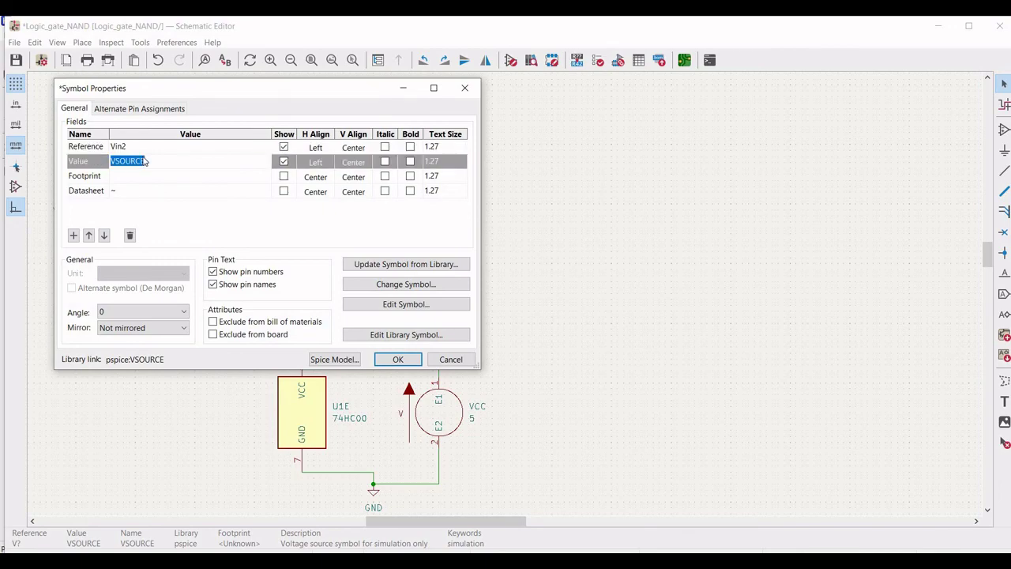
text(0)
Define a transient pulse for Vin2 with initial value 0, pulsed value 5, delay 2u, rise time 10n and fall time 10n.
click(312, 360)
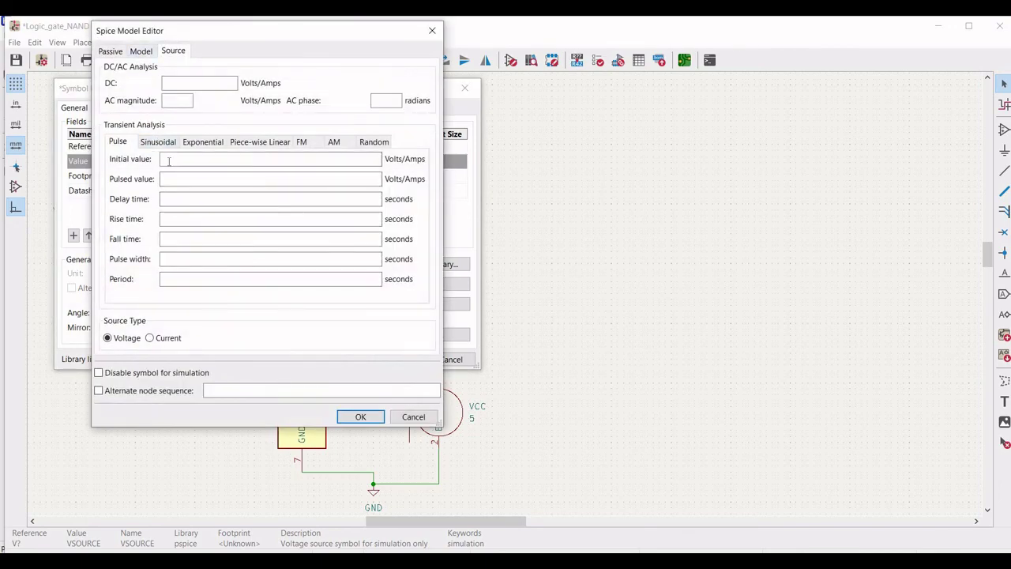
click(168, 161)
click(166, 198)
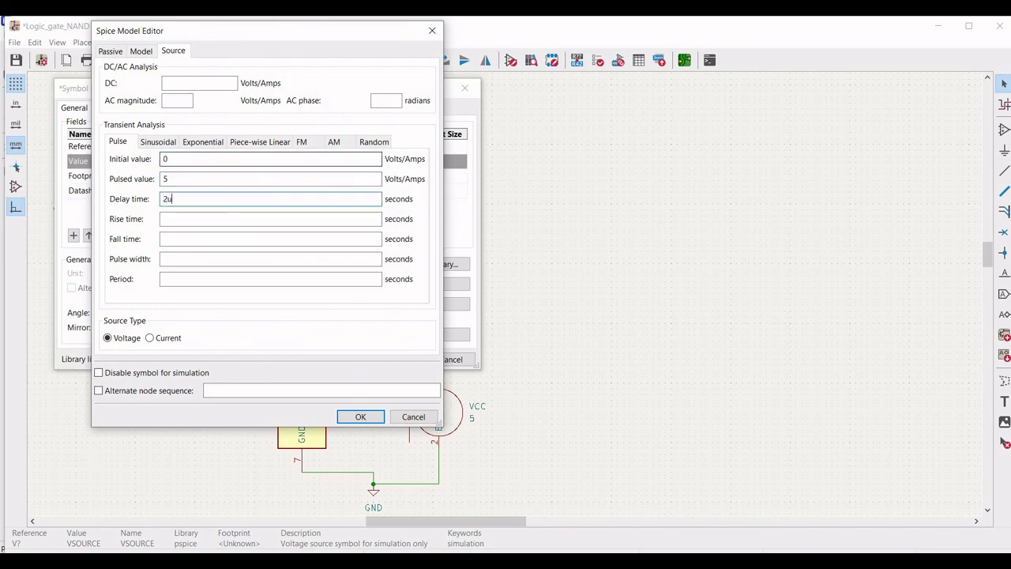
click(166, 219)
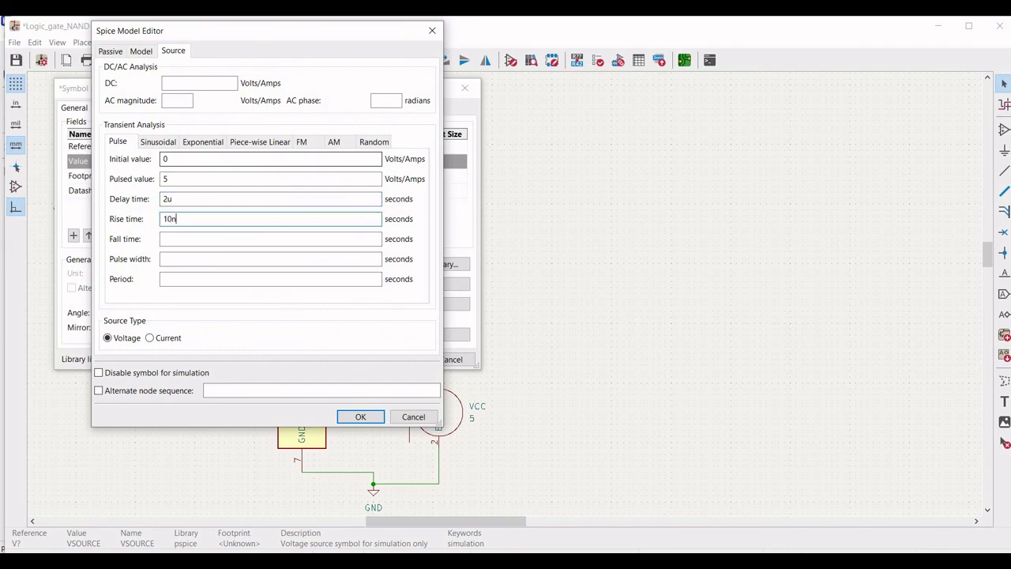
click(166, 238)
text(10)
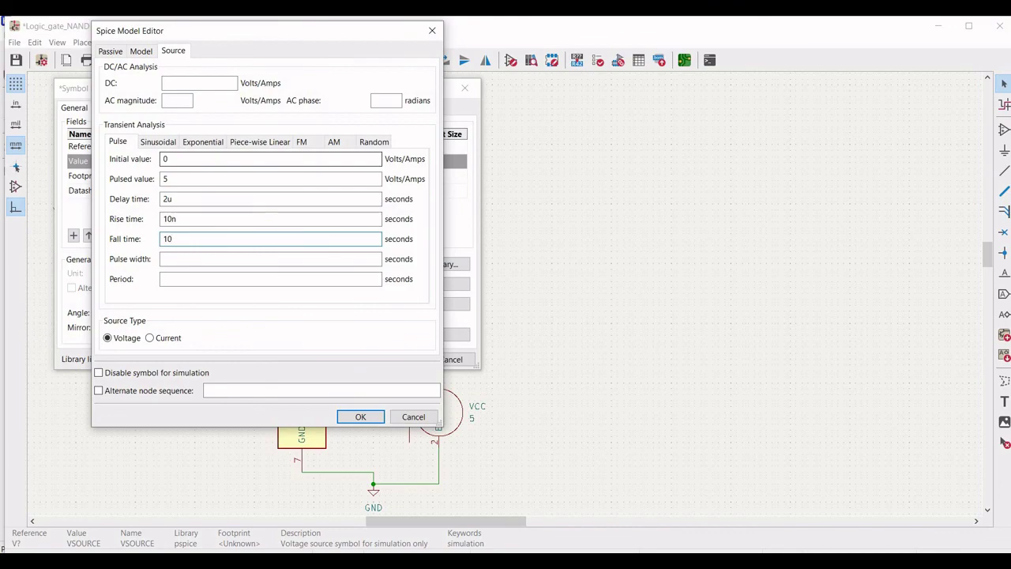
text(n)
Set Vin2's pulse width to 2u and period to 4u, and apply the source settings.
click(165, 259)
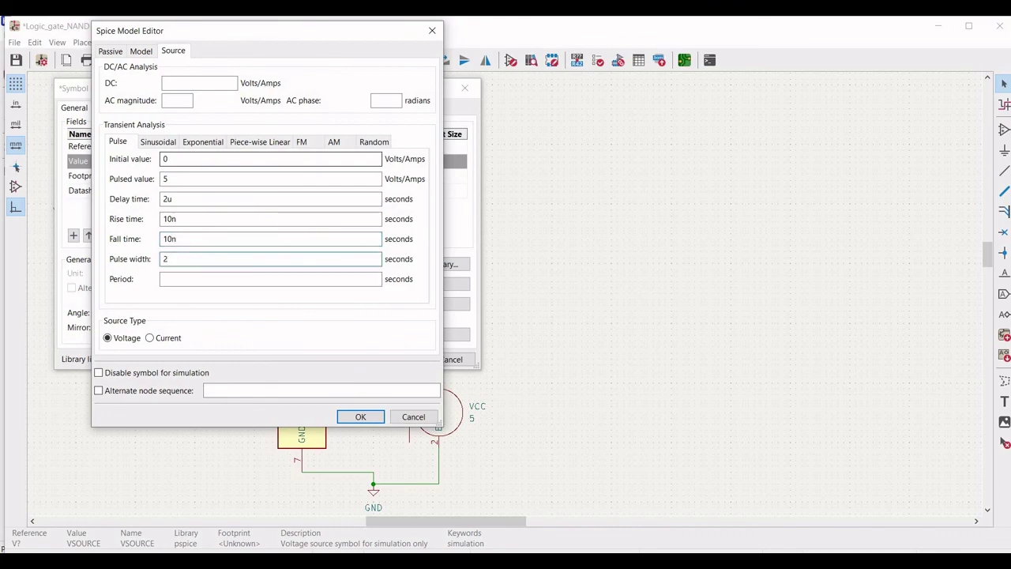
click(166, 279)
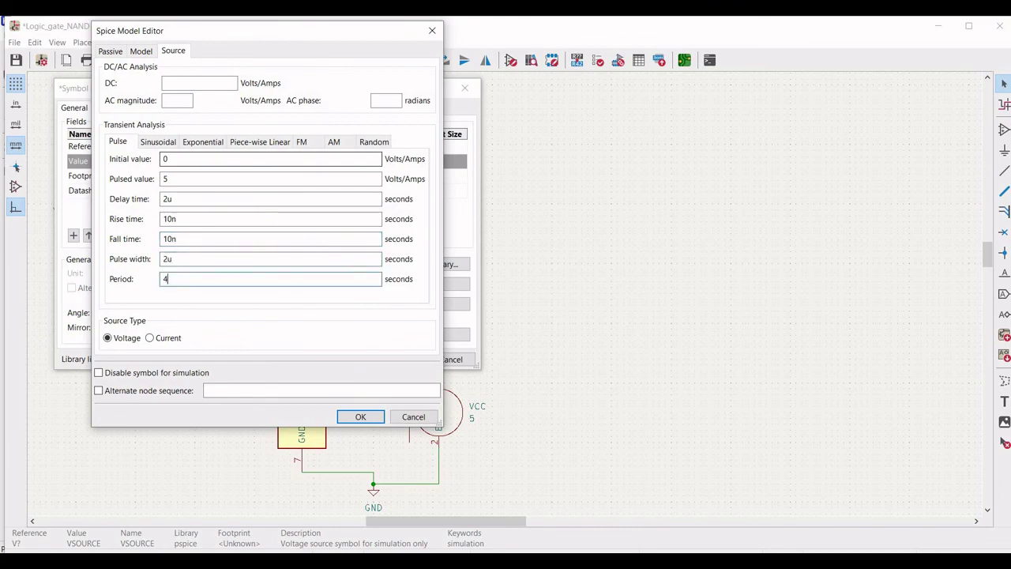
text(4u)
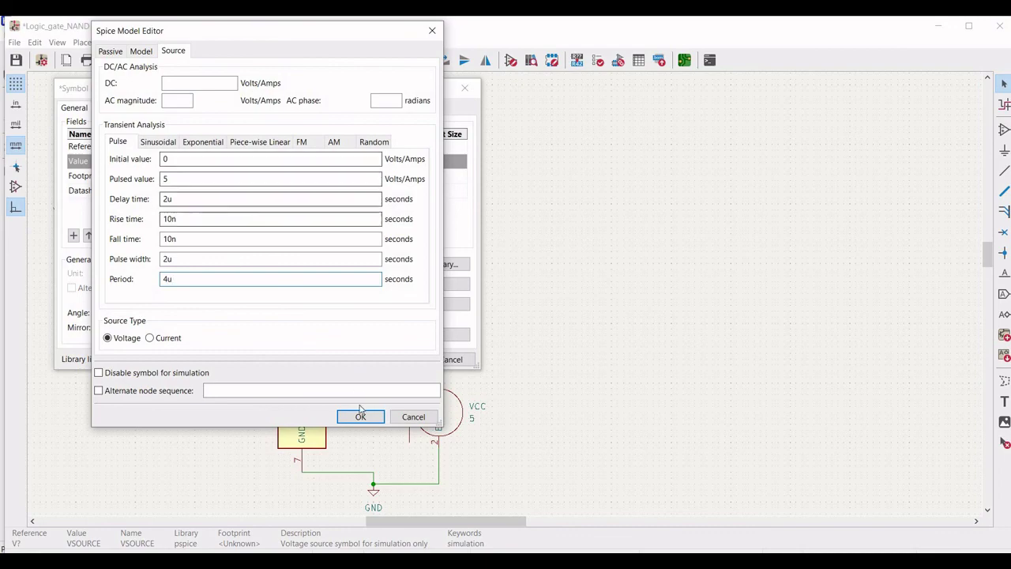
click(360, 416)
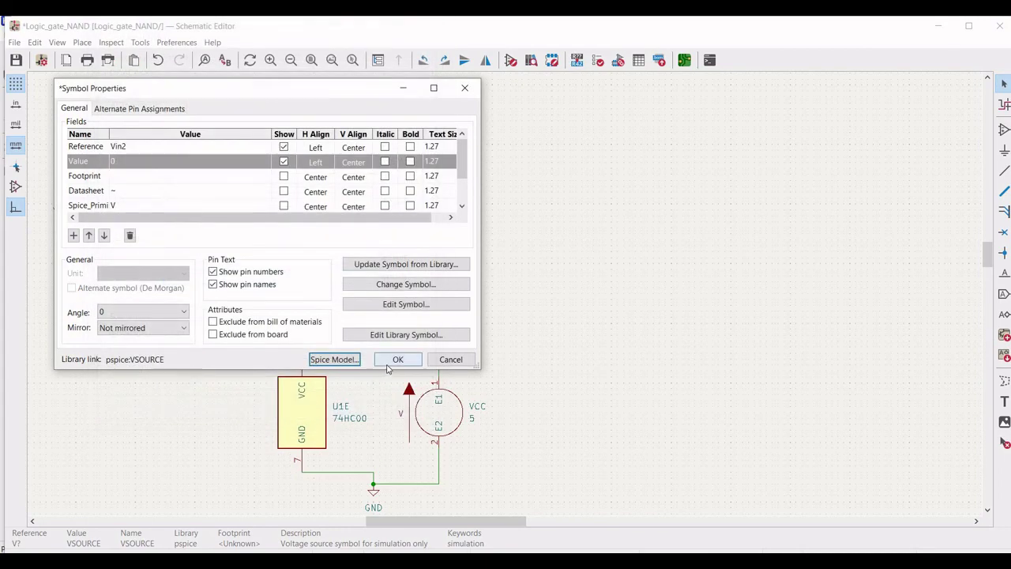
click(388, 364)
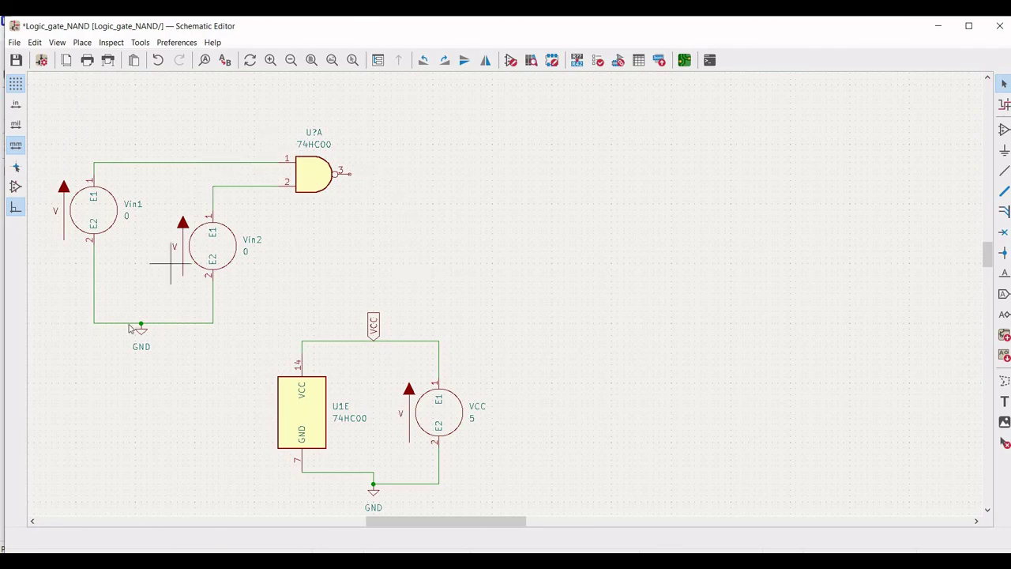
Set the reference of the 74HC00 NAND gate unit A to U1.
right_click(310, 172)
click(341, 258)
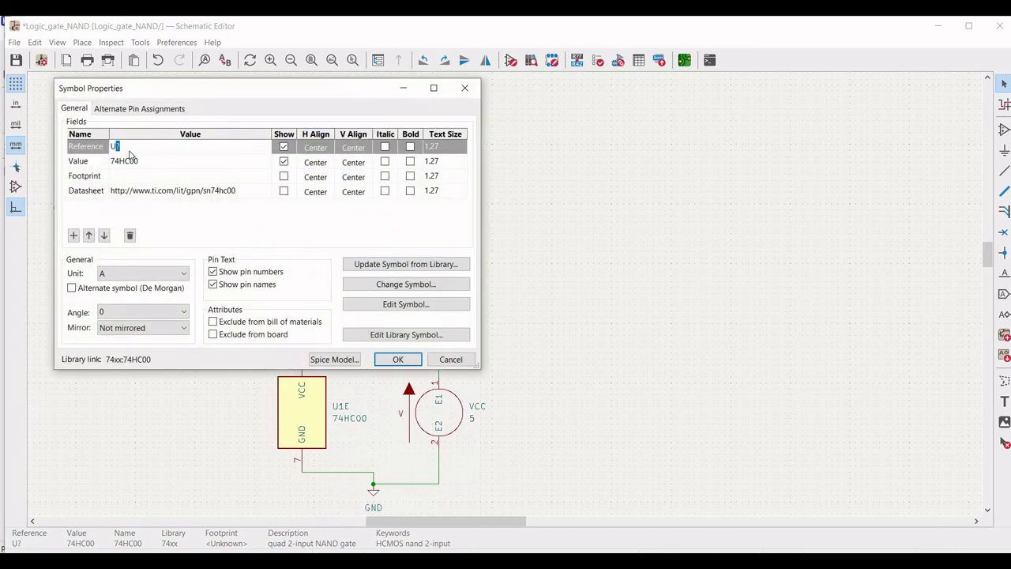
text(1)
click(289, 219)
Load the 74HCng Spice library from the KICAD_tutorials Models folder for the NAND gate and select its 74HC00 model.
click(334, 359)
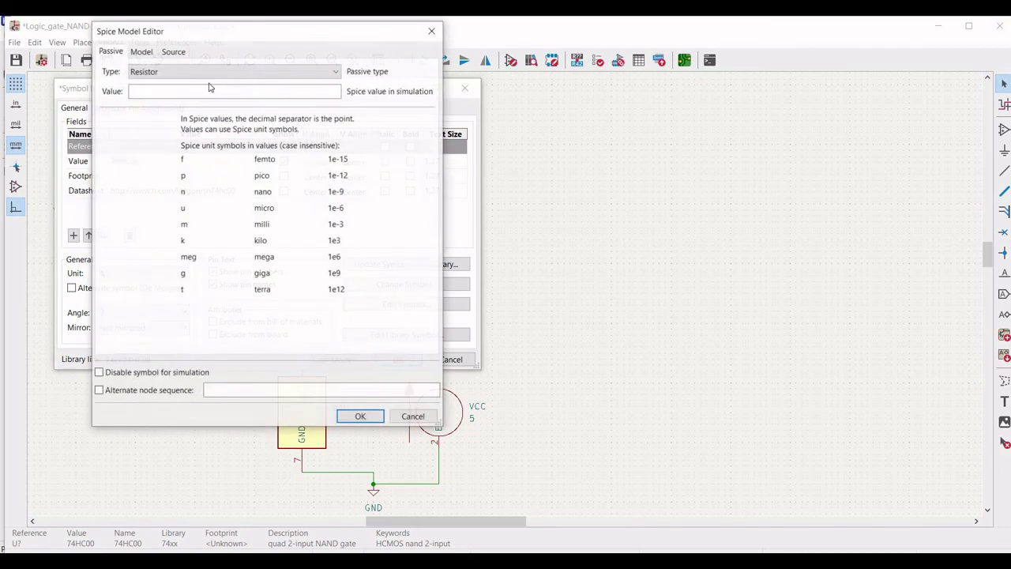
click(142, 51)
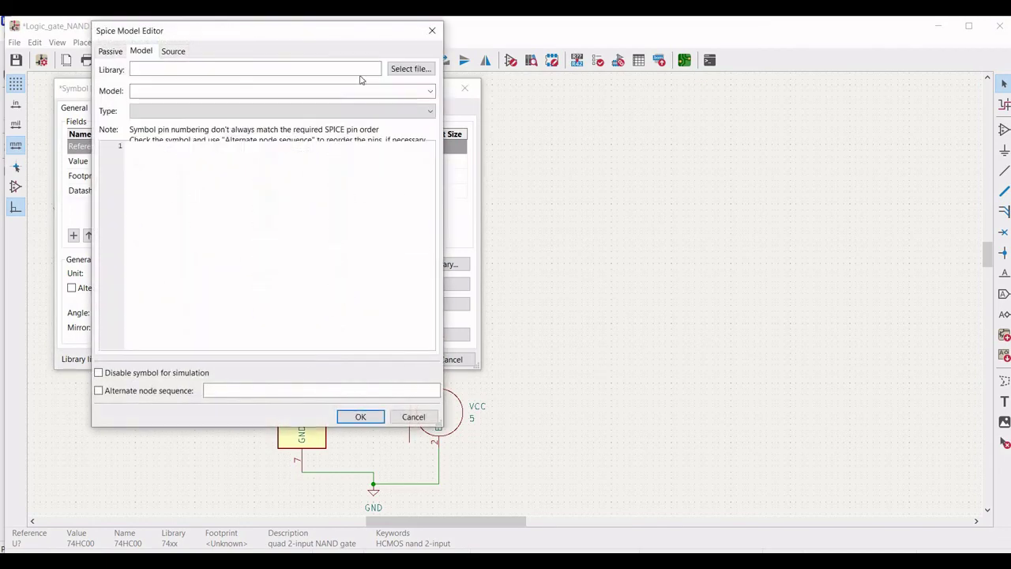
click(409, 70)
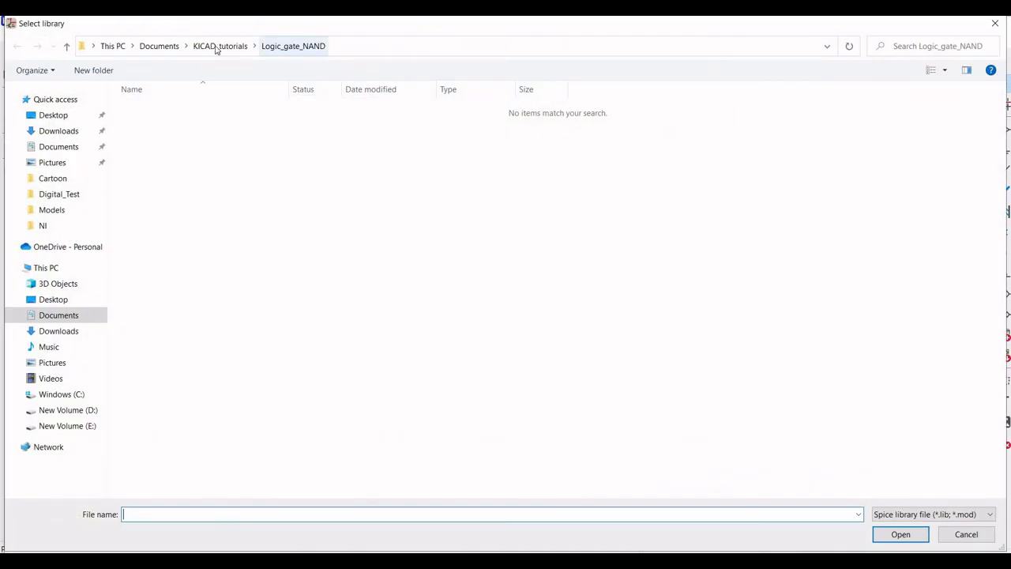
click(221, 45)
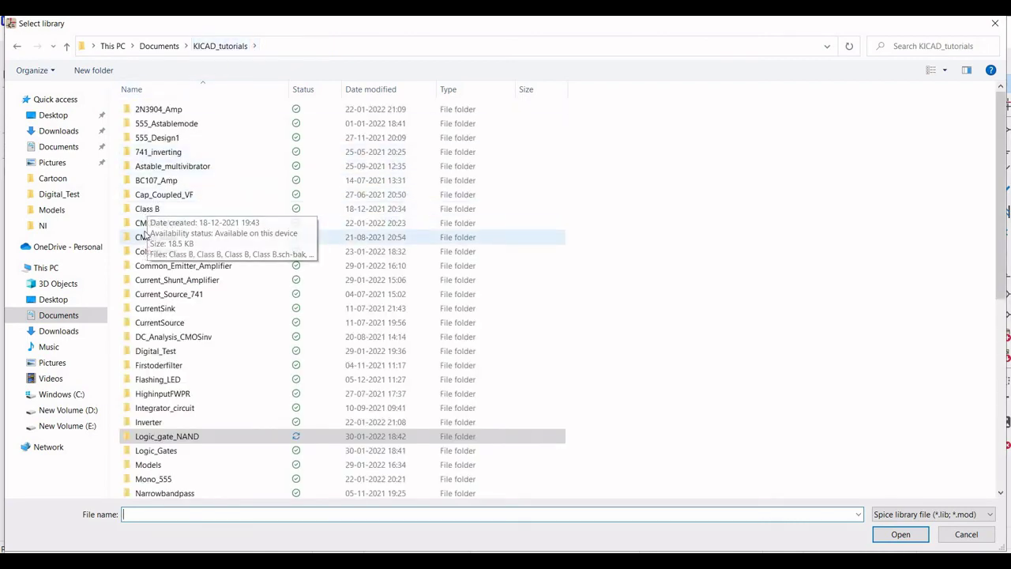
double_click(150, 464)
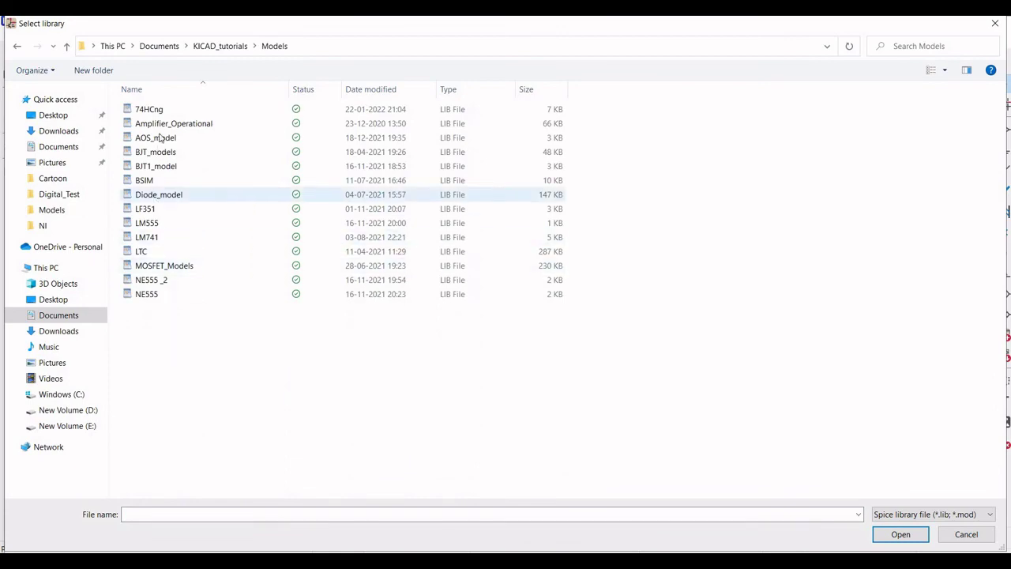
click(150, 109)
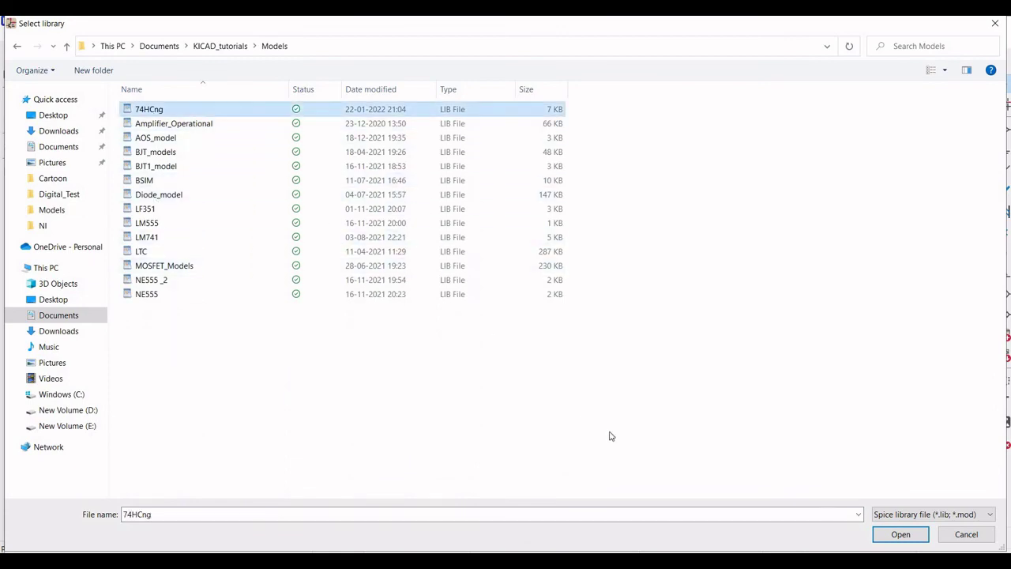
click(901, 534)
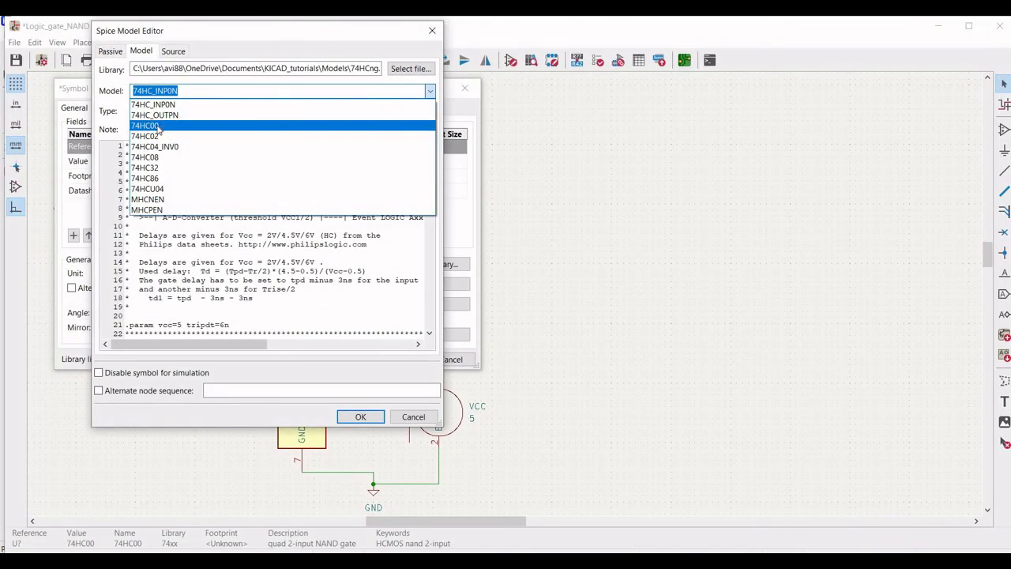
click(158, 127)
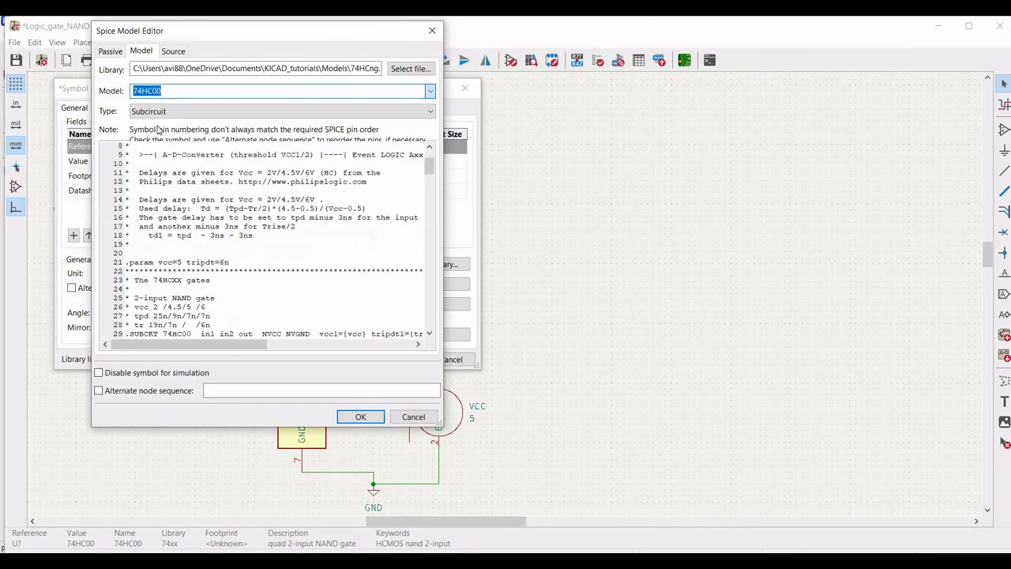
Enable the alternate node sequence for the NAND gate's 74HC00 model and open its sequence for entry.
click(99, 390)
click(213, 391)
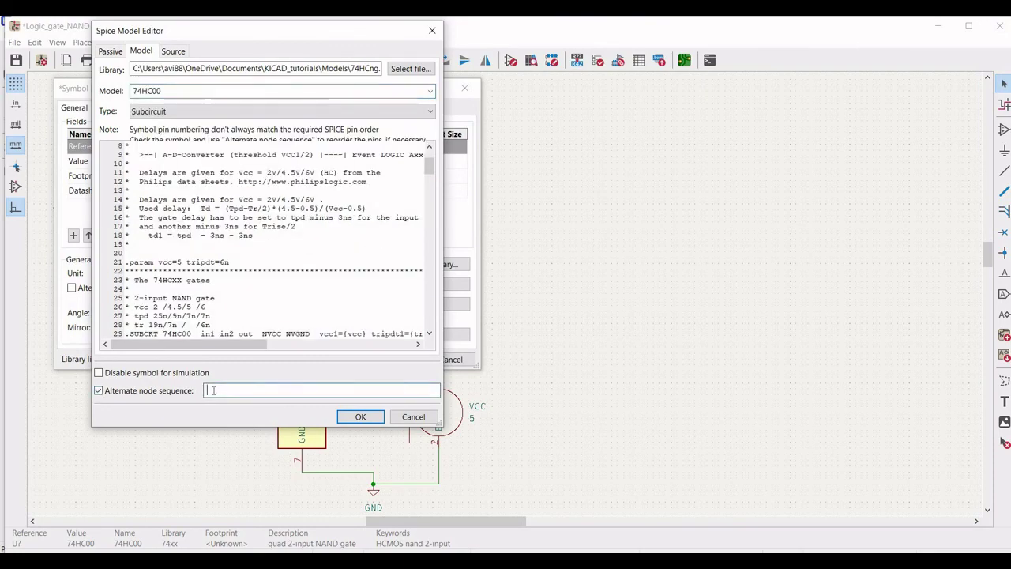
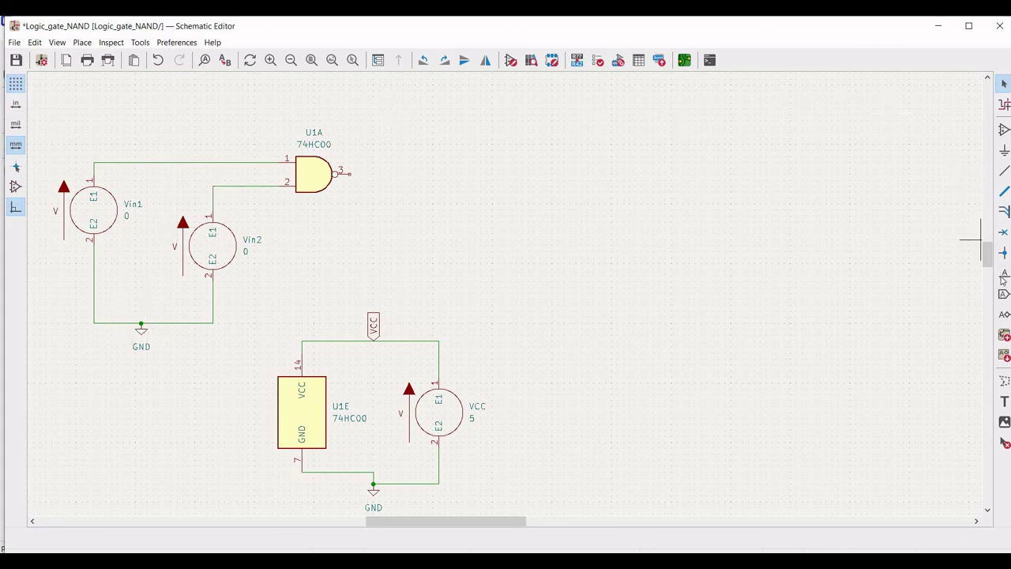
Place net labels named 0 on both halves of the ground wire joining Vin1 and Vin2.
click(1003, 272)
click(359, 291)
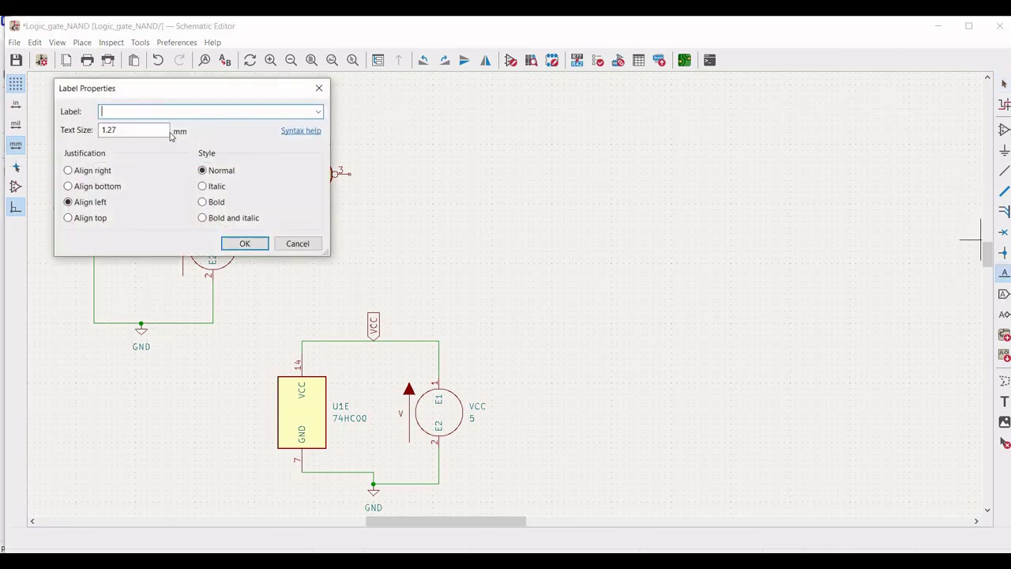
text(0)
click(260, 244)
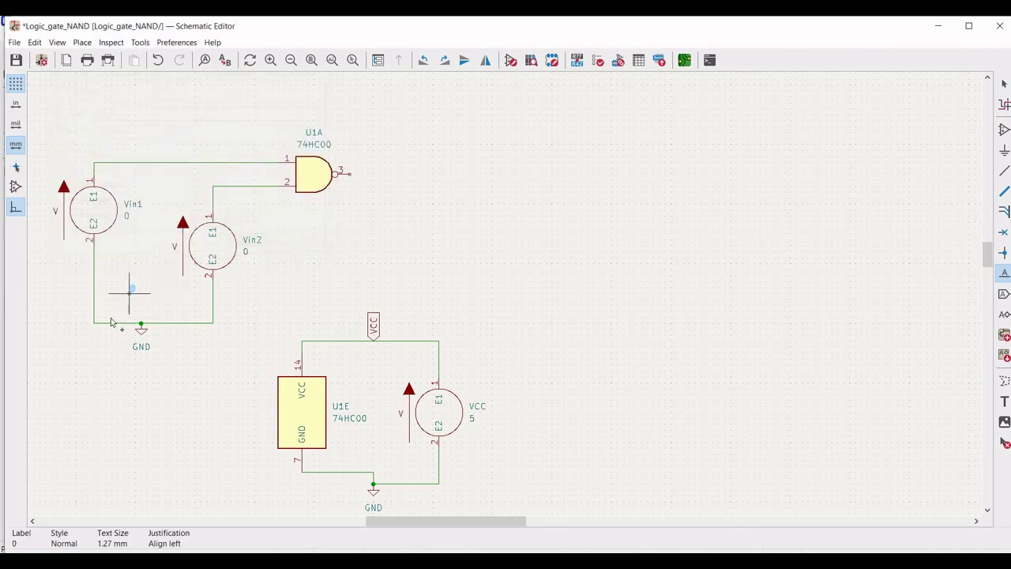
key(r)
click(110, 322)
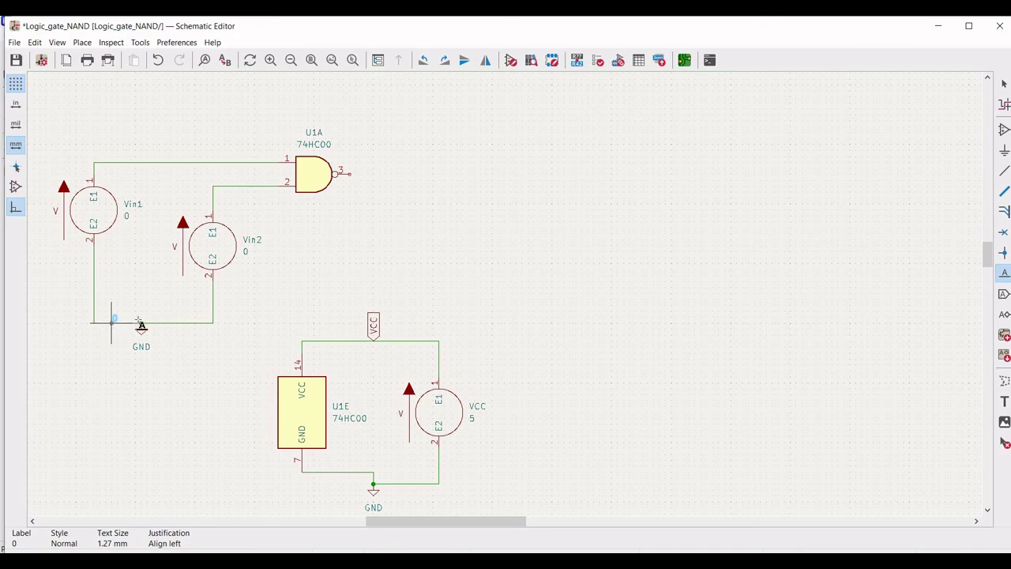
click(187, 328)
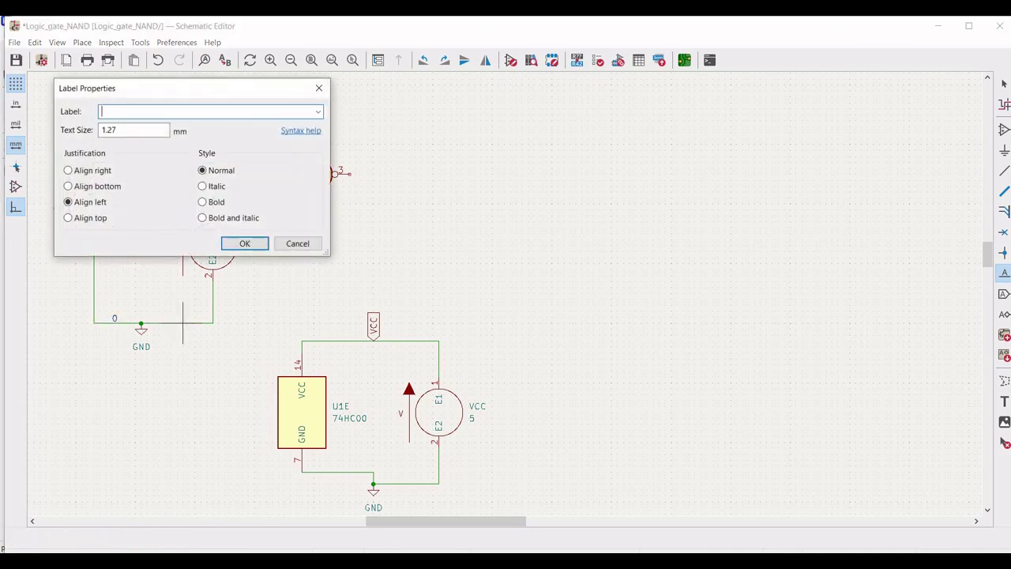
text(0)
key(Return)
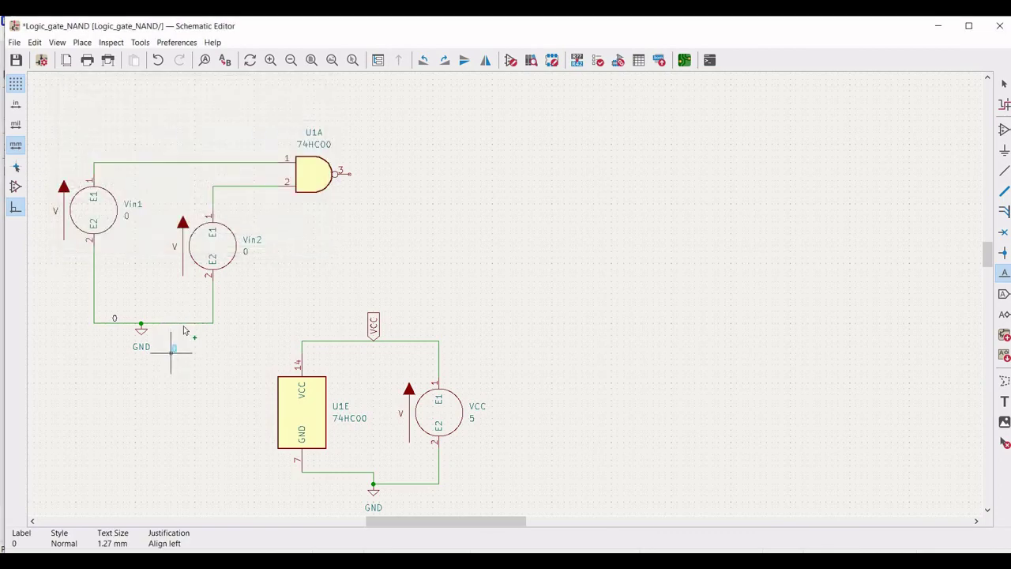
click(186, 322)
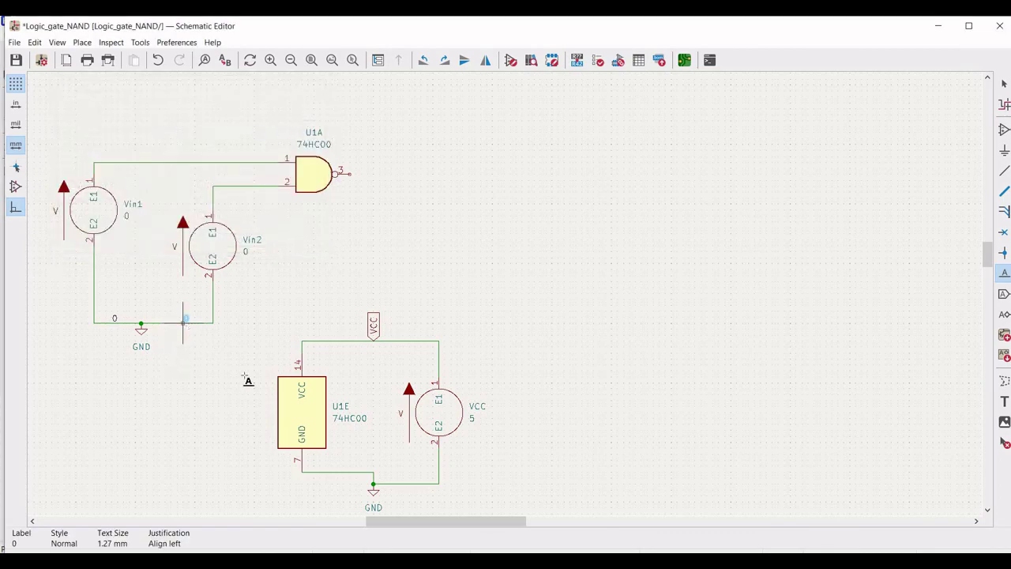
Place net labels named 0 on the ground wires of U1E and the VCC source.
click(344, 472)
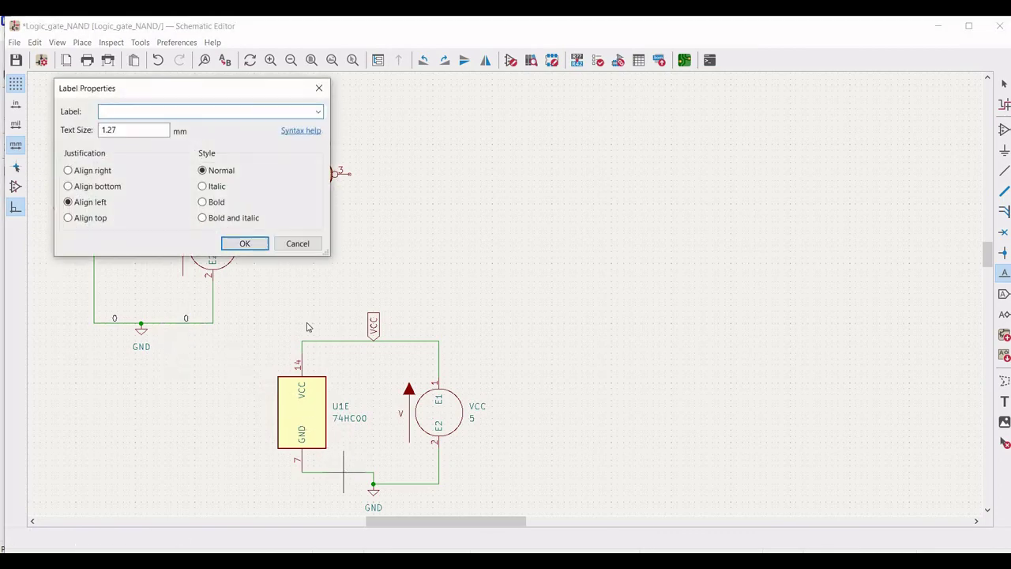
text(0)
click(245, 243)
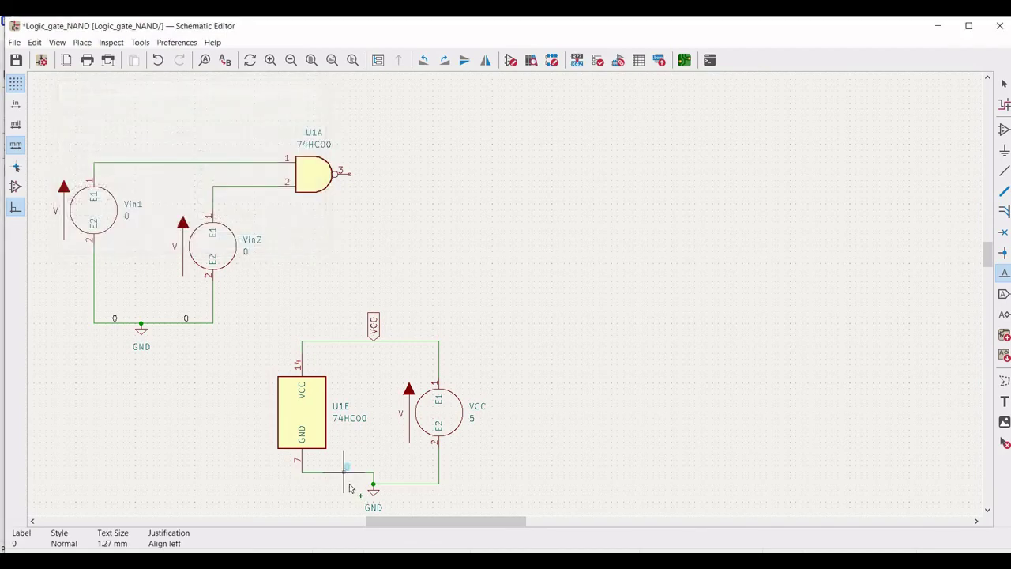
key(r)
click(344, 472)
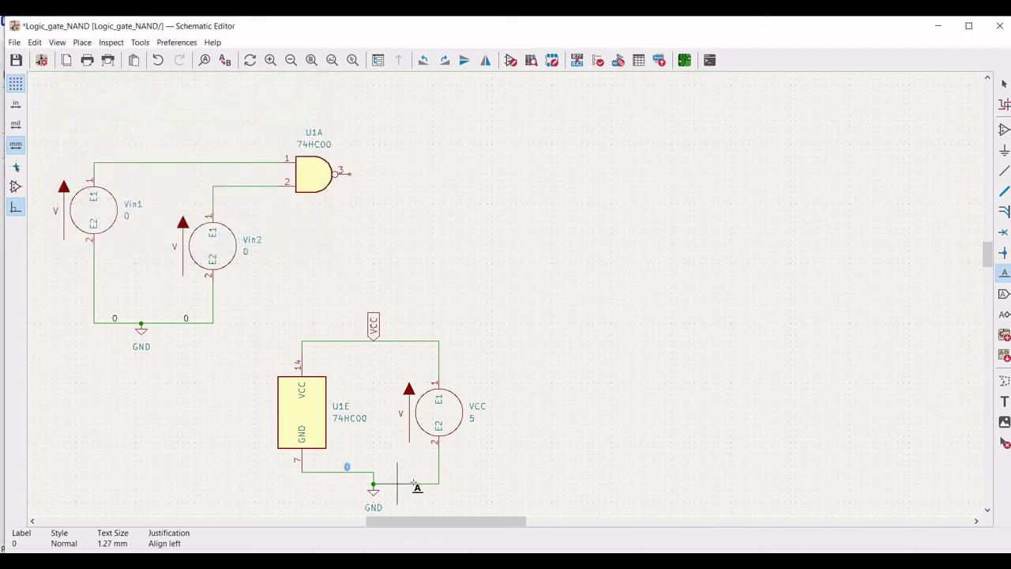
click(419, 490)
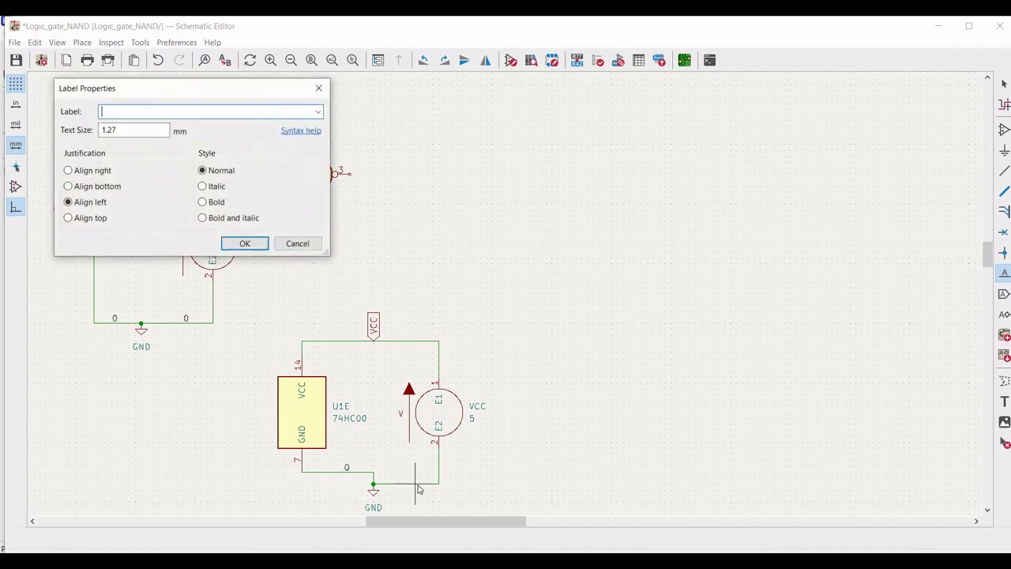
text(0)
key(Return)
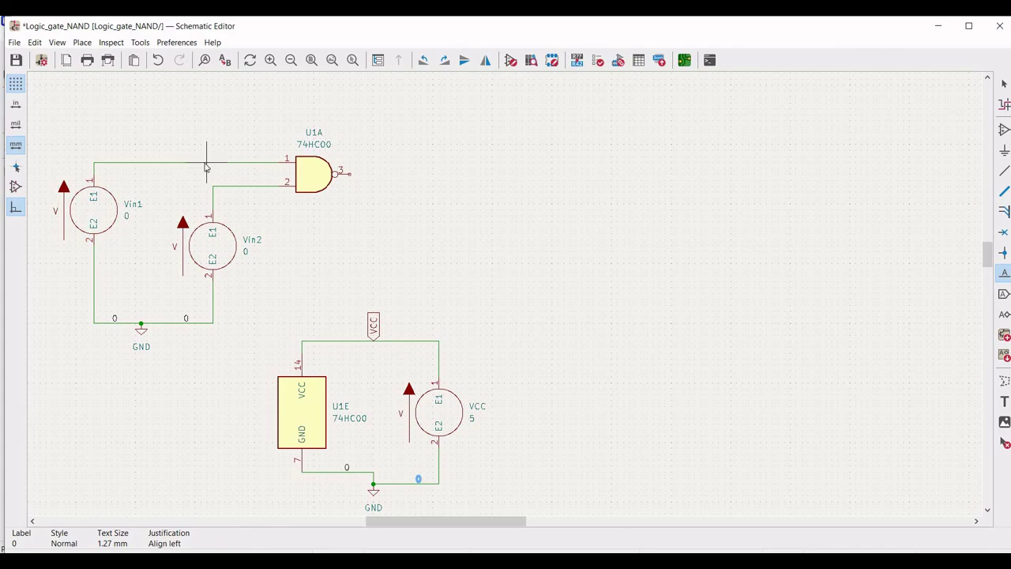
Label the wire from Vin1 to the NAND gate in1 and the wire from Vin2 in2.
click(206, 164)
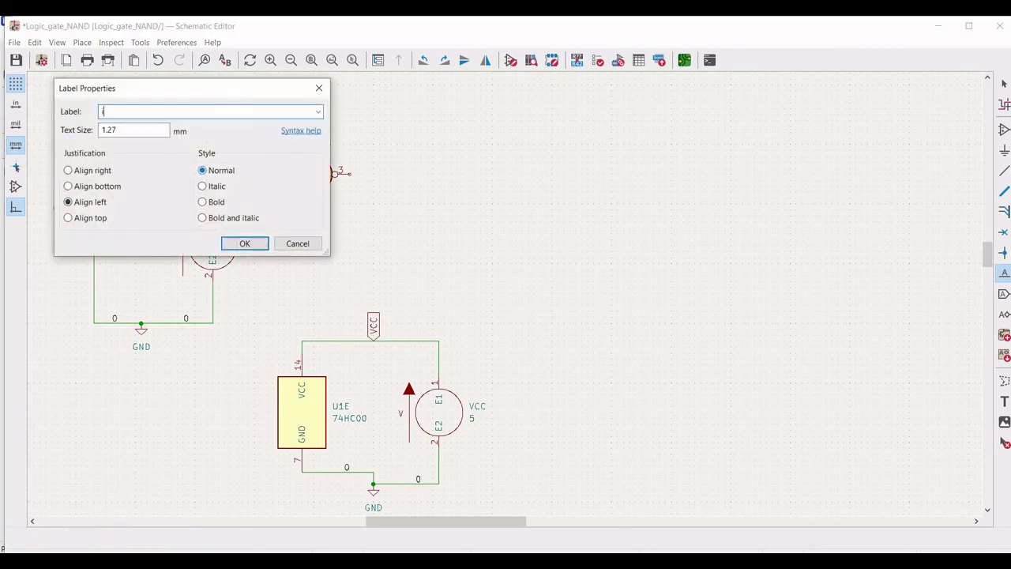
text(in1)
click(245, 244)
click(206, 163)
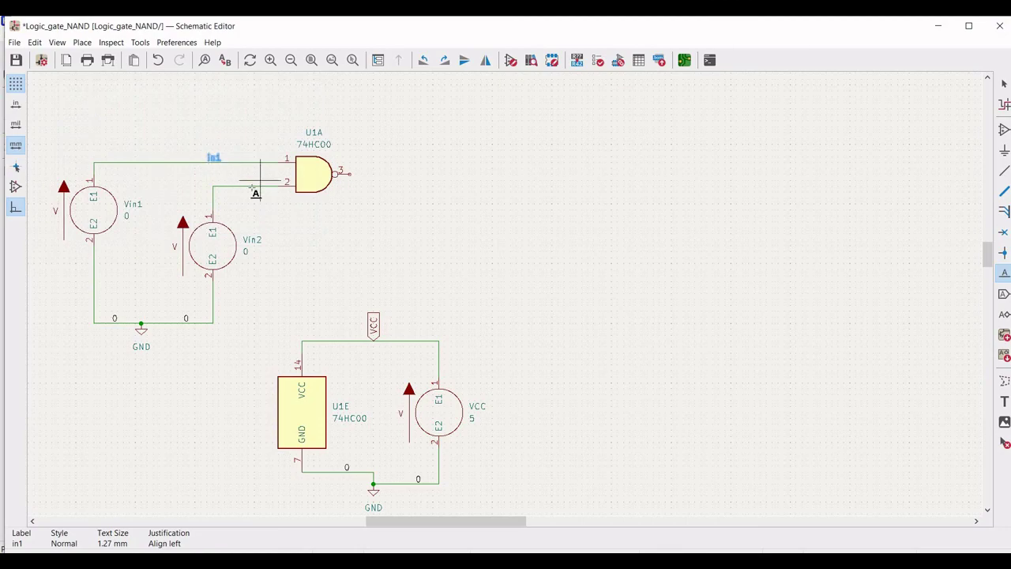
click(252, 191)
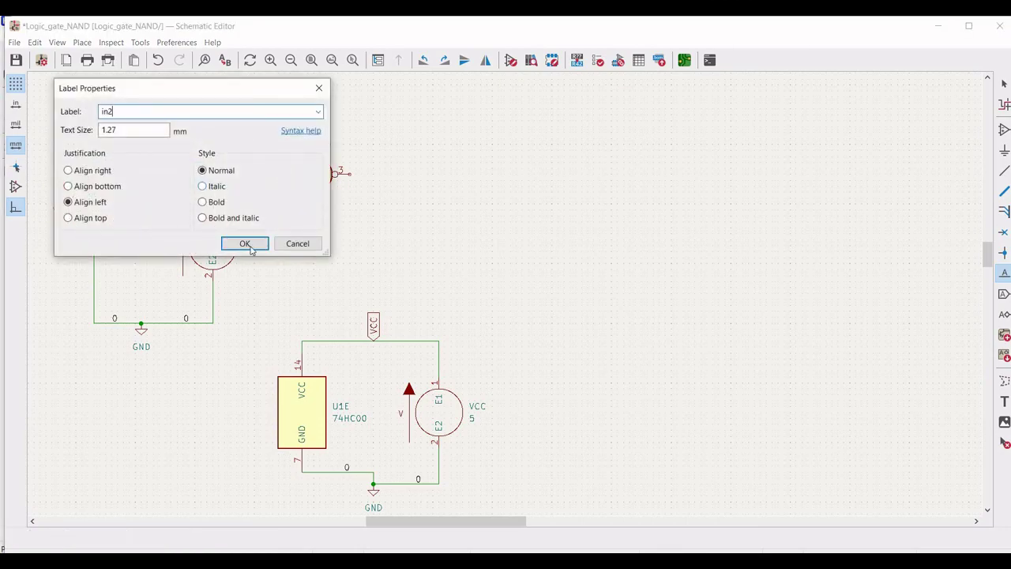
key(Return)
click(254, 190)
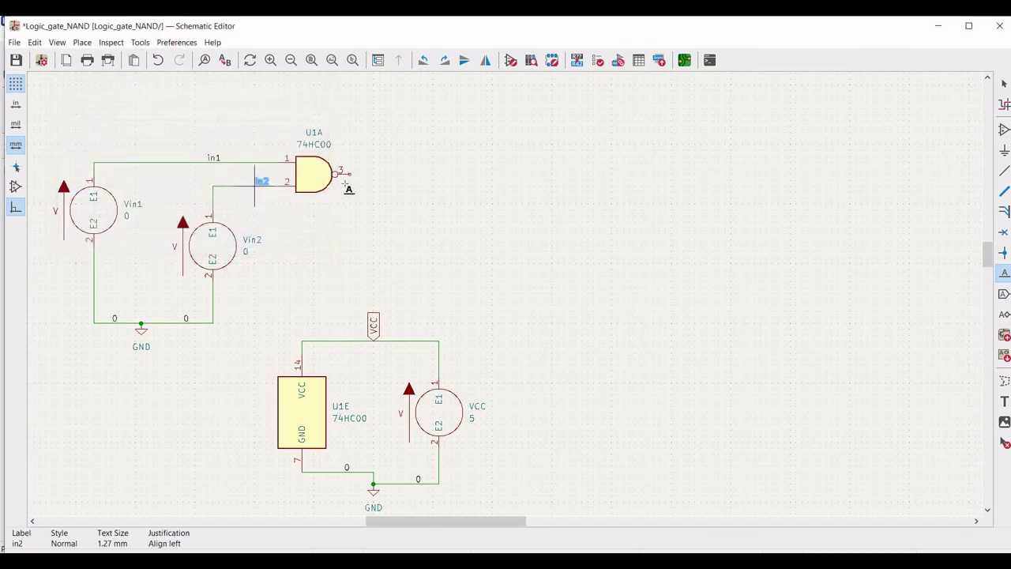
Place a net label named out on output pin 3 of the NAND gate.
click(353, 180)
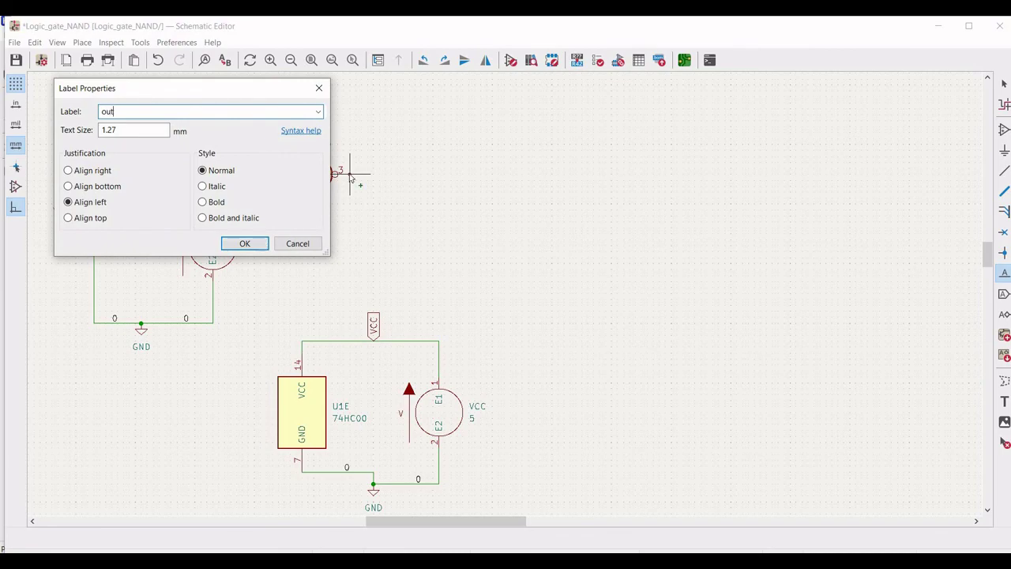
click(257, 244)
click(350, 173)
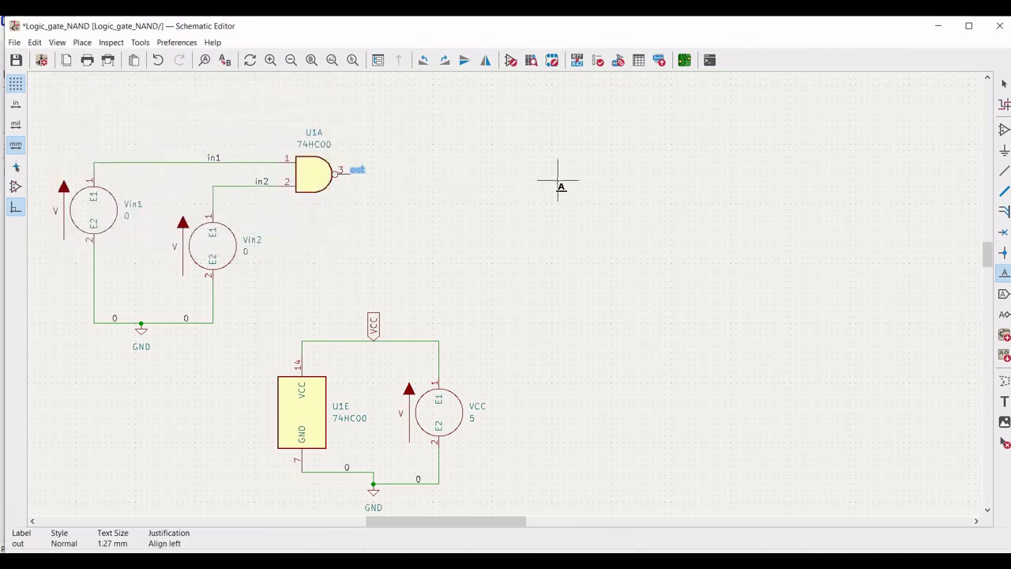
key(Escape)
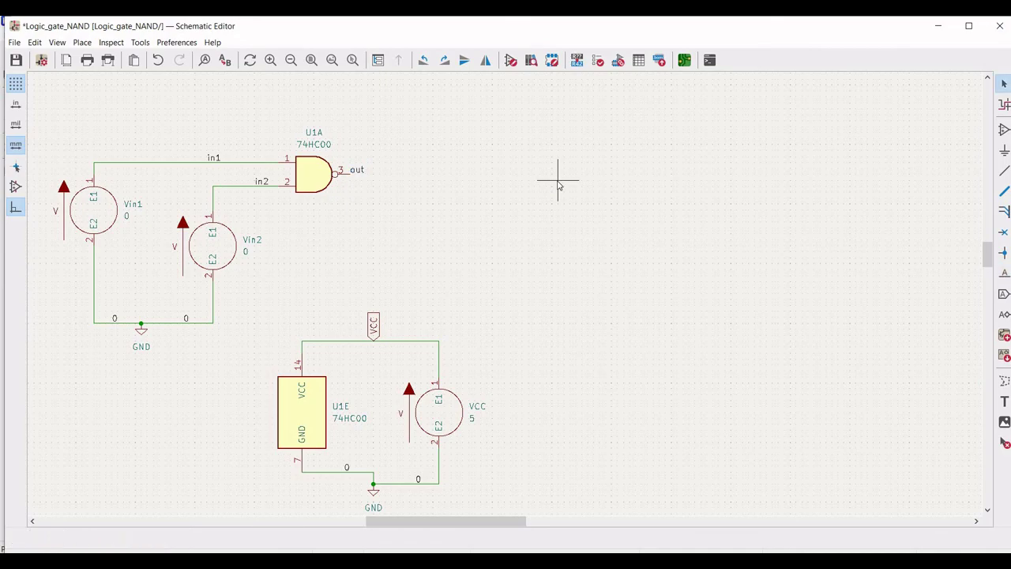
Place the Spice directive text ".tran 1n 8u" below the input sources' ground, and save the schematic.
click(107, 44)
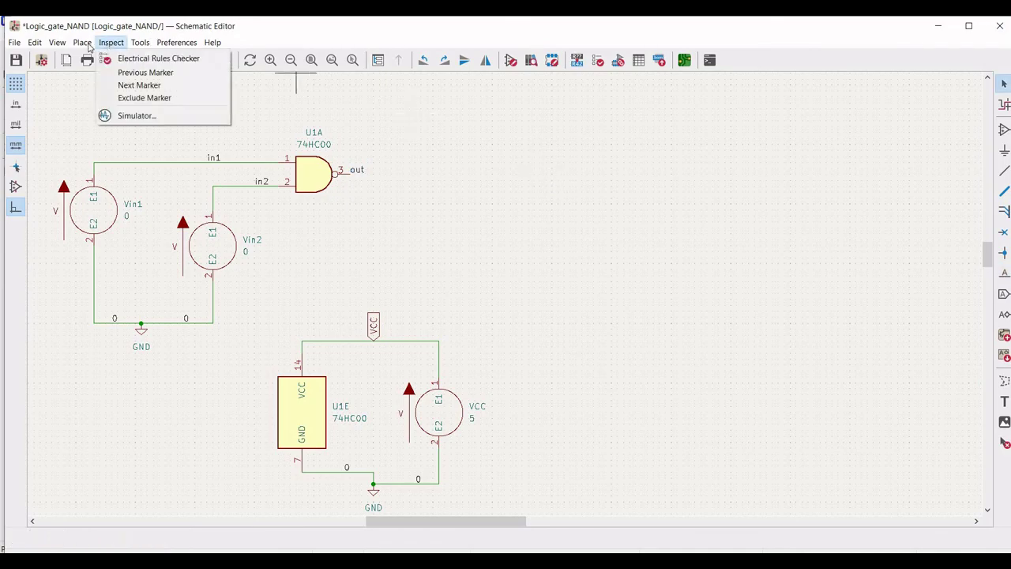
mouse_move(83, 43)
click(103, 271)
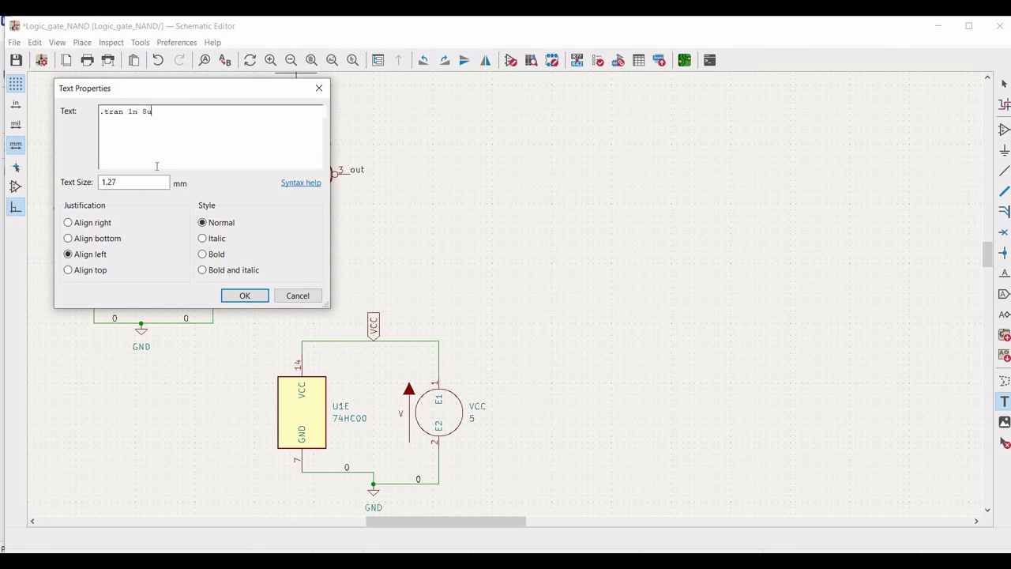
click(245, 297)
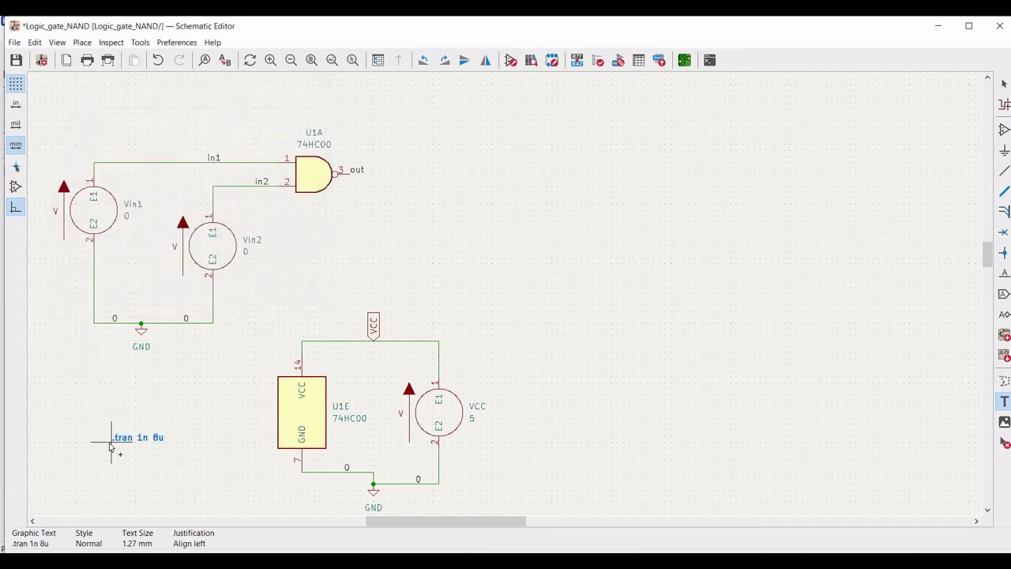
click(109, 444)
click(561, 227)
key(ctrl+s)
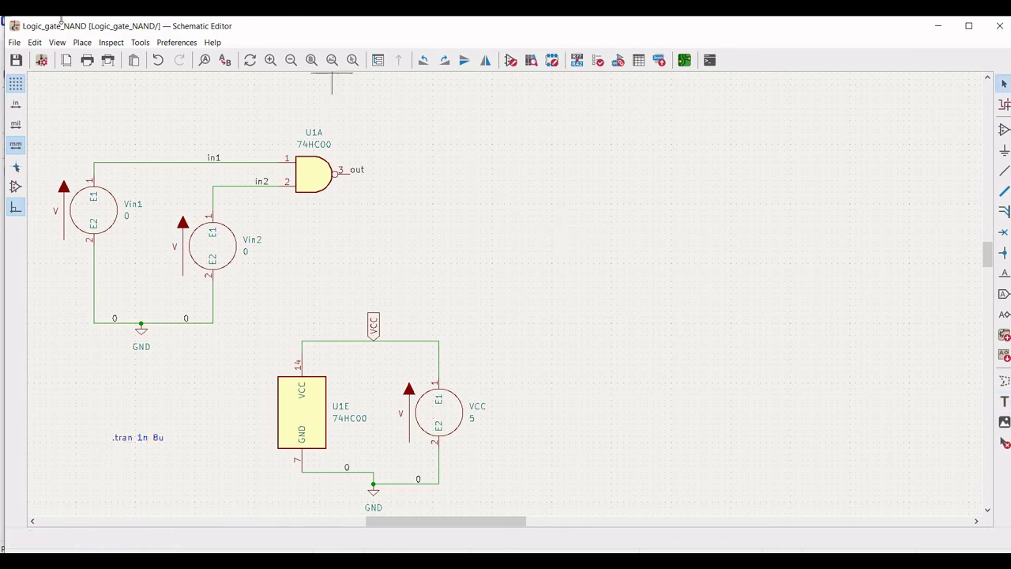
Open the Spice simulator for the schematic and run the transient simulation.
click(111, 42)
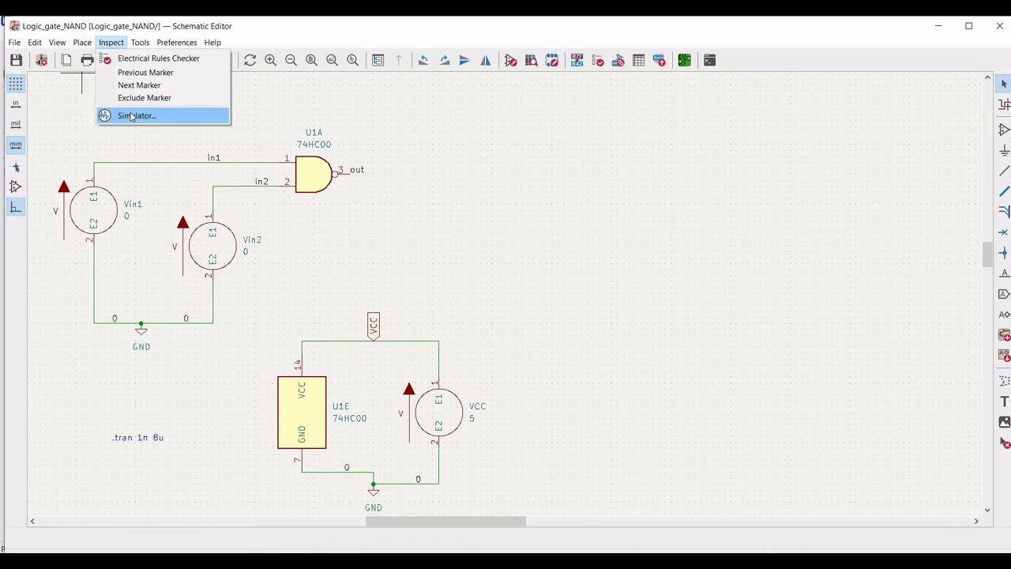
click(132, 116)
click(36, 62)
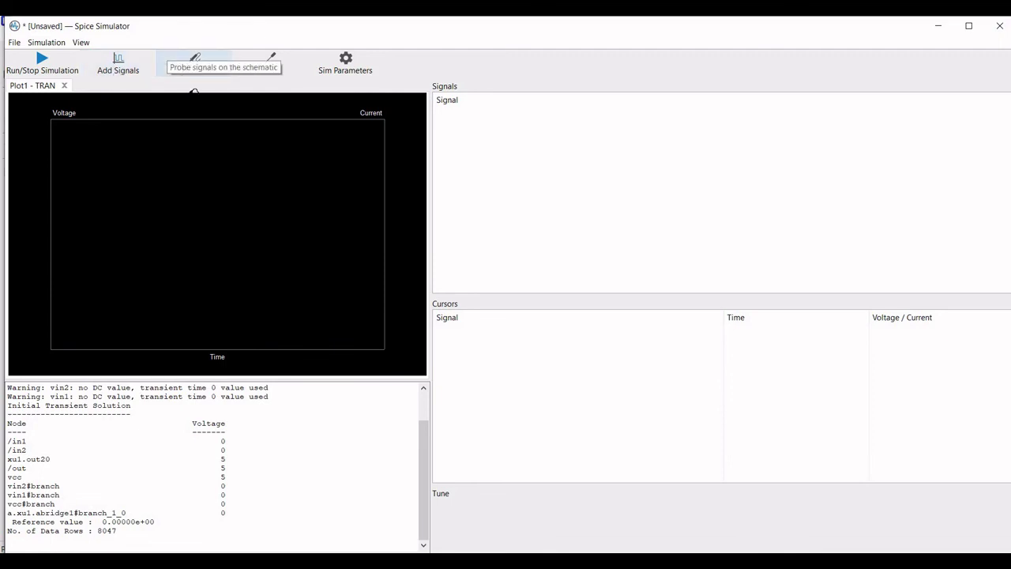
Probe the in1 and in2 nets on the schematic, and remove both traces from the plot.
click(194, 63)
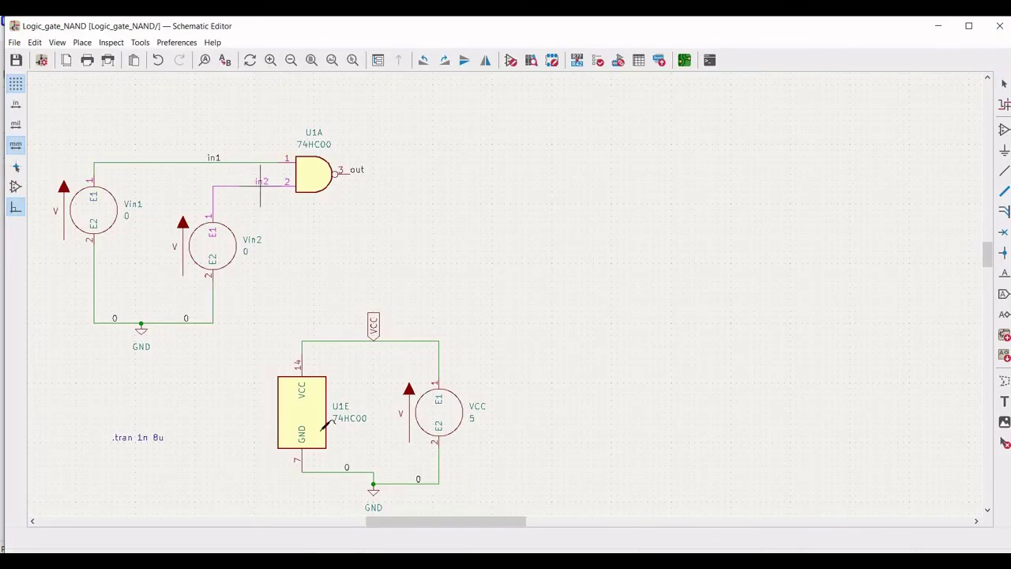
click(411, 559)
click(479, 489)
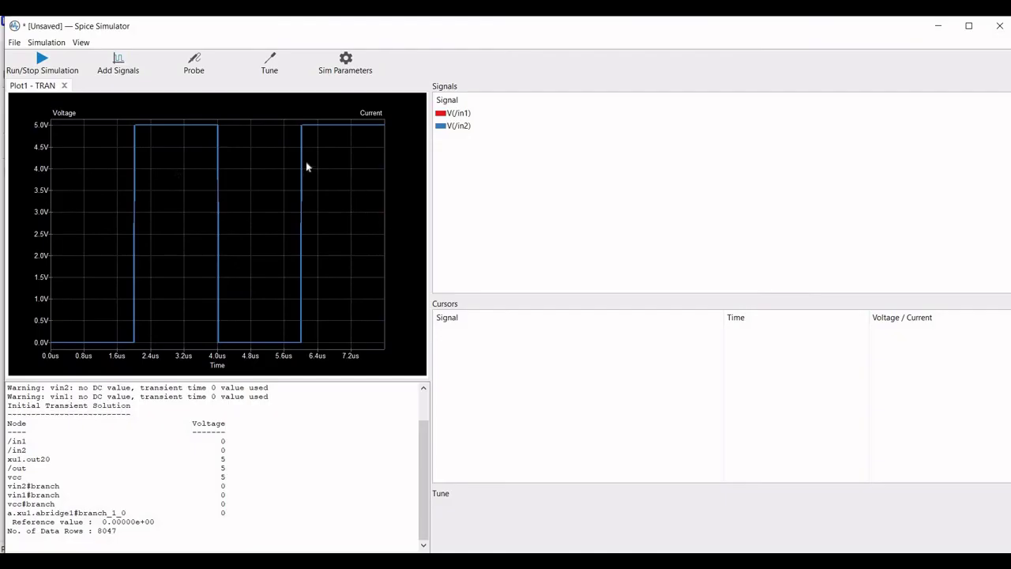
double_click(464, 114)
double_click(459, 115)
Add the signals V(/in1) and V(/in2) to the transient plot.
click(119, 63)
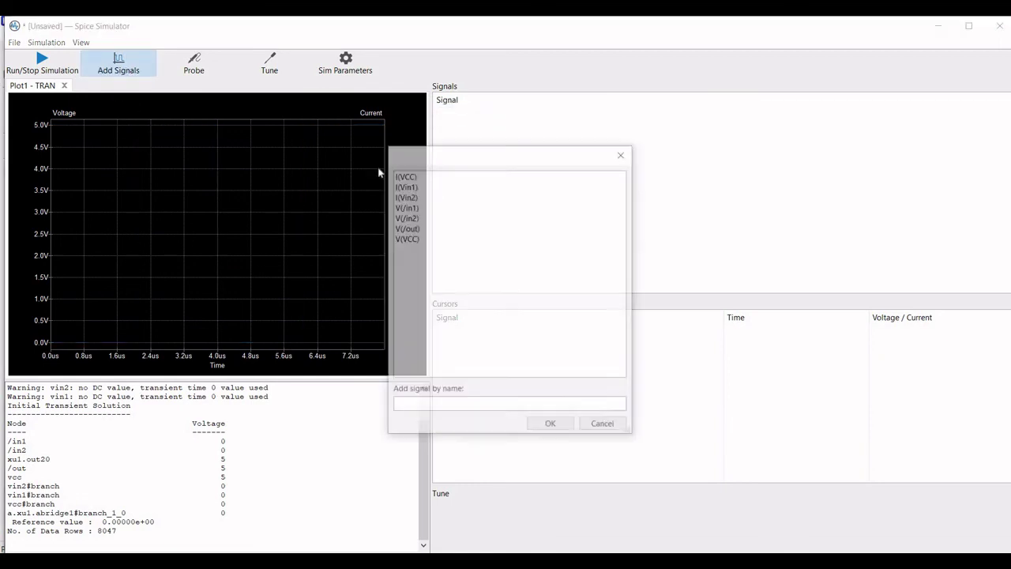
click(406, 207)
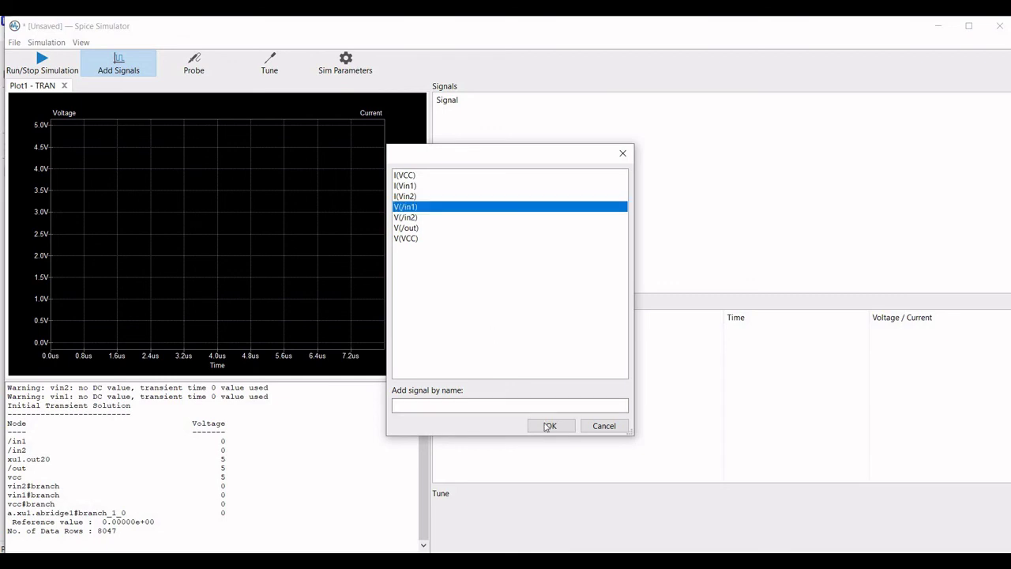
click(550, 425)
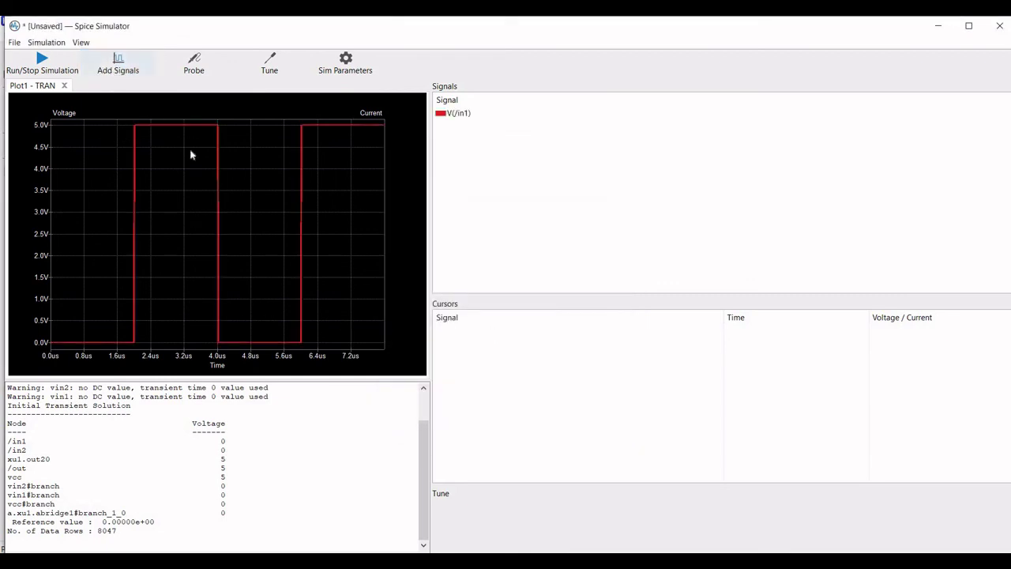
click(118, 65)
click(406, 218)
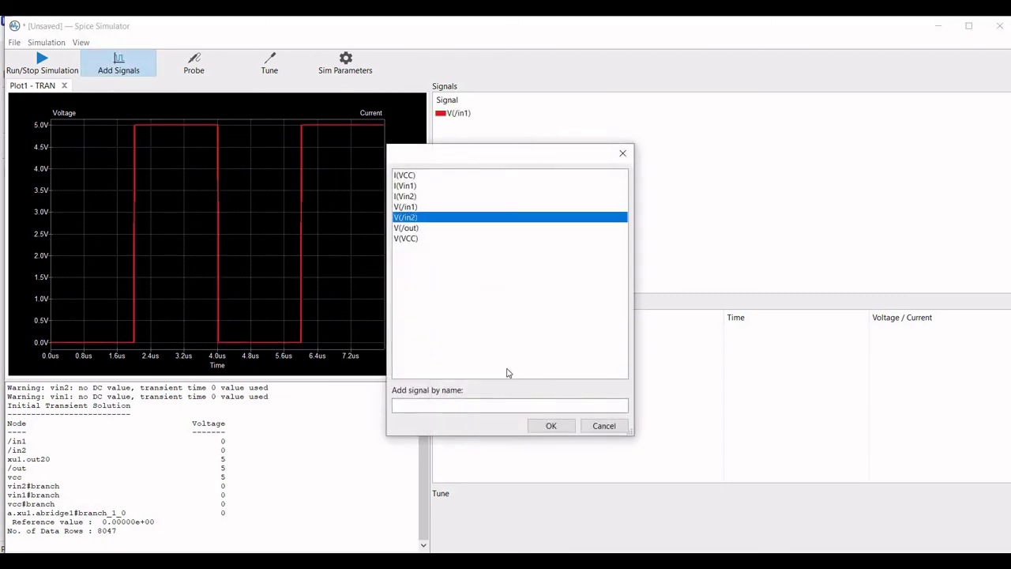
click(547, 427)
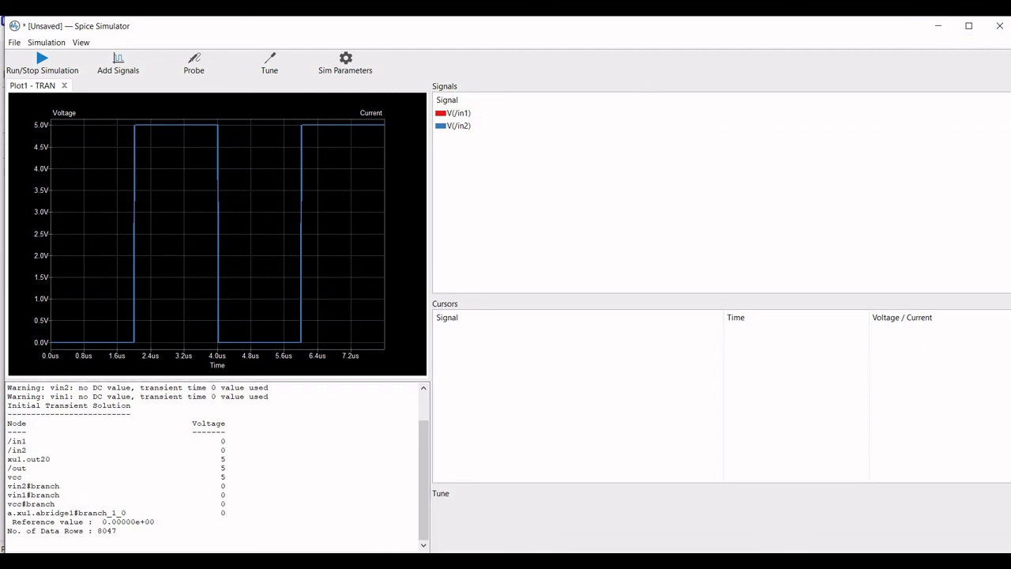
Switch back to the Schematic Editor to view the IN1, IN2, OUT truth table above the circuit.
click(369, 519)
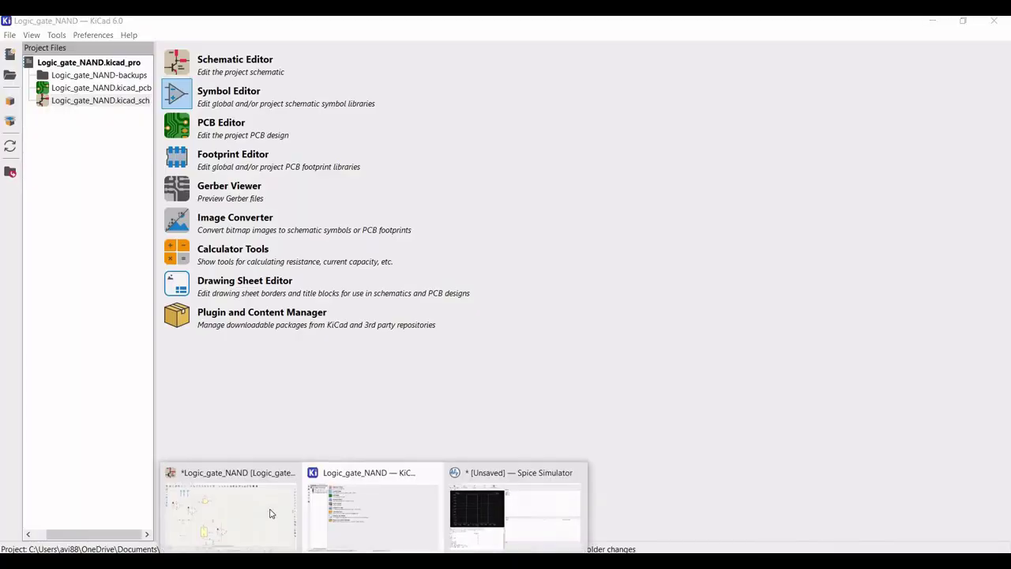
click(210, 62)
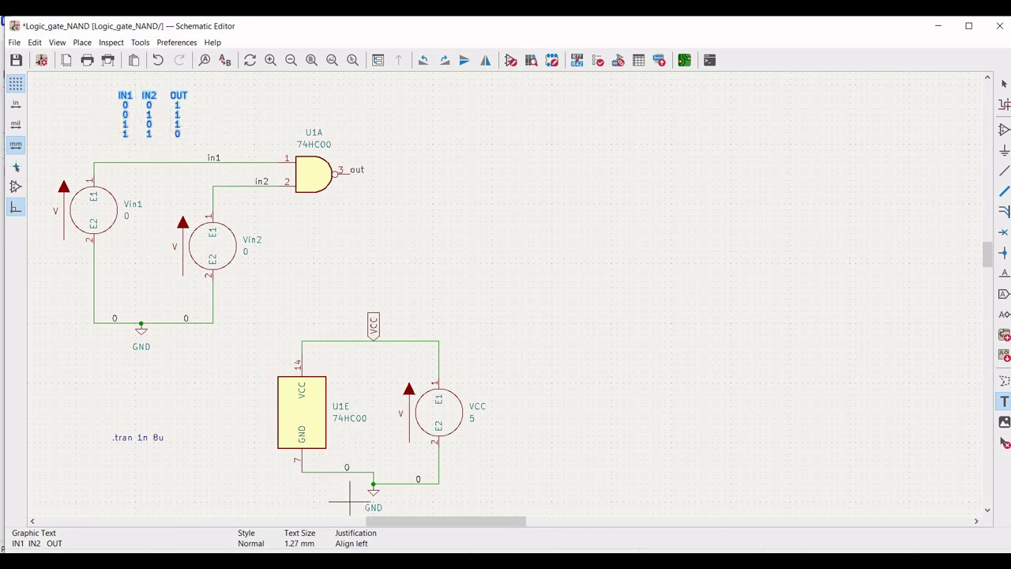
Switch to the Spice Simulator and add the signal V(/out) to the transient plot.
click(372, 563)
click(514, 514)
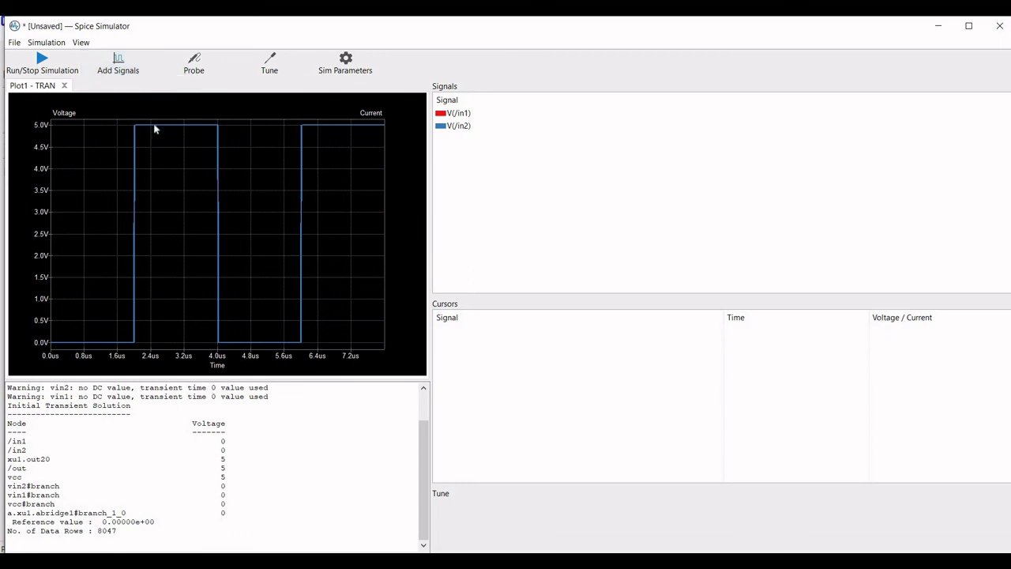
click(123, 66)
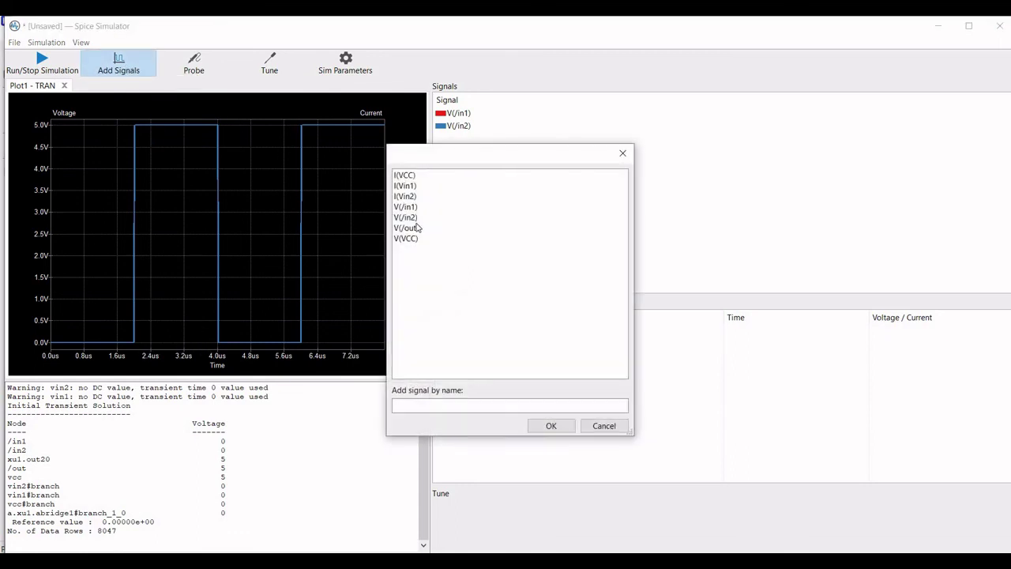
click(418, 228)
click(550, 426)
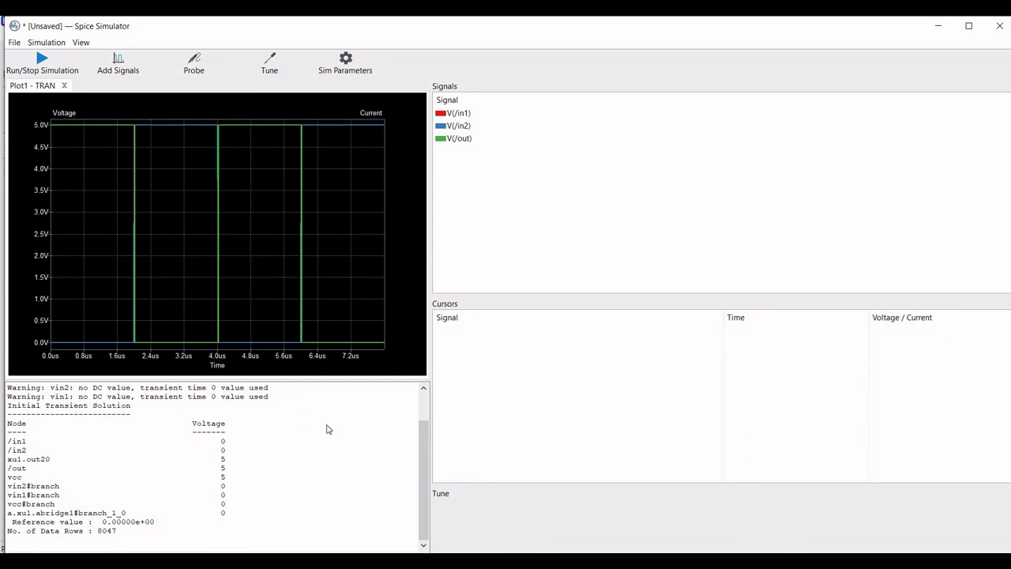
Check the input sources and truth table in the Schematic Editor, clear the text selection there, and return to the Spice Simulator plot.
mouse_move(371, 562)
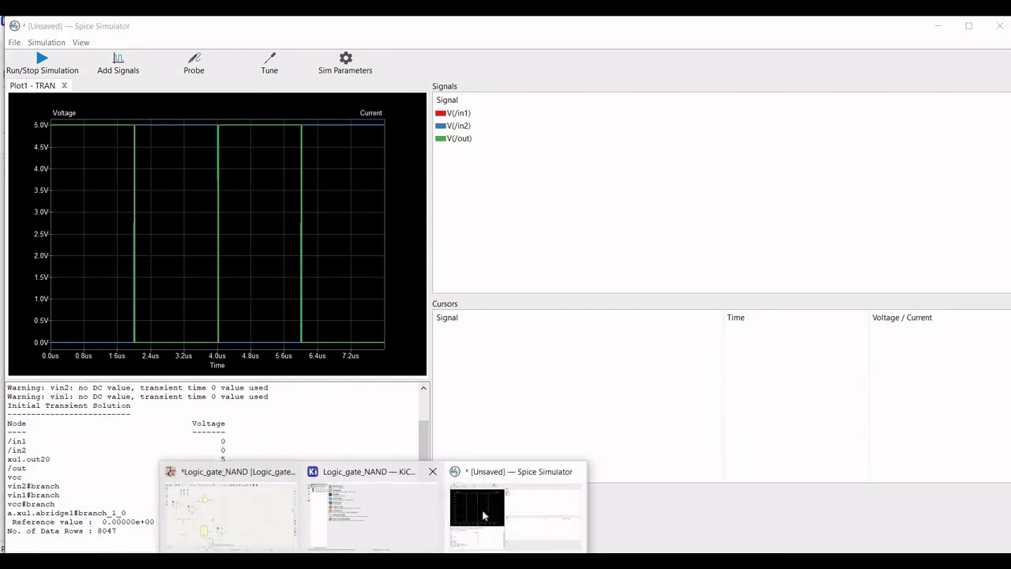
click(268, 509)
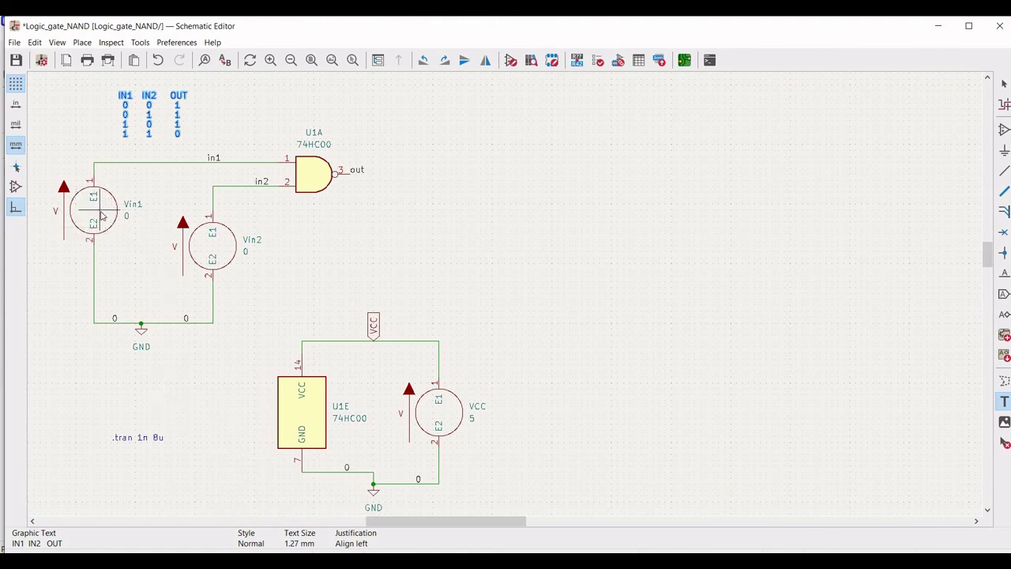
key(Escape)
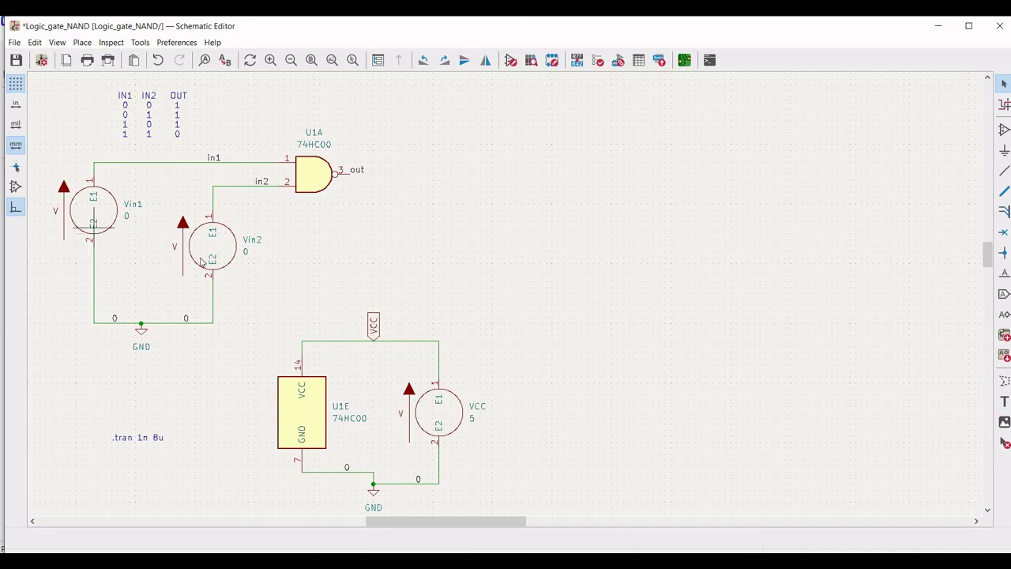
mouse_move(446, 534)
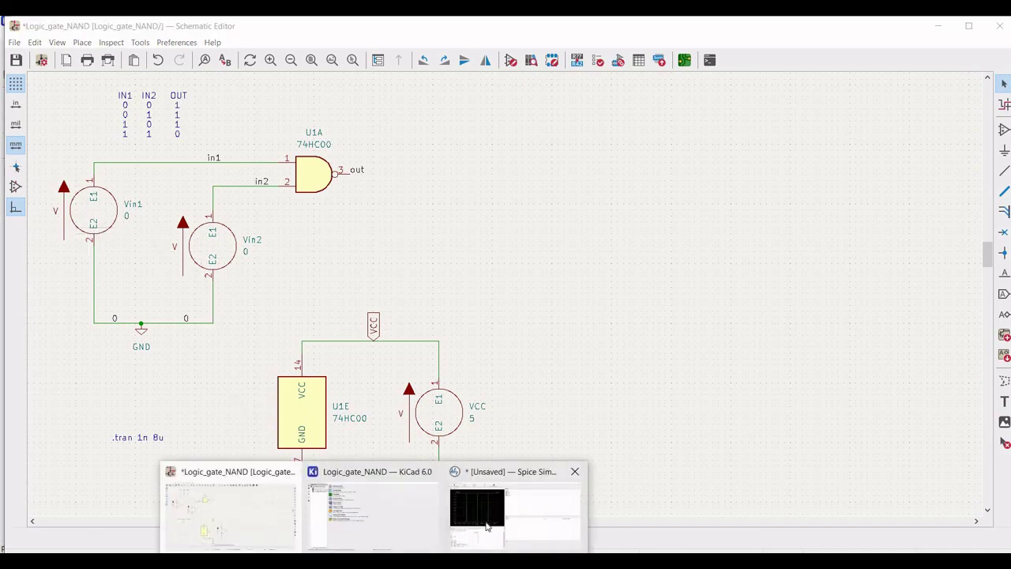
click(487, 525)
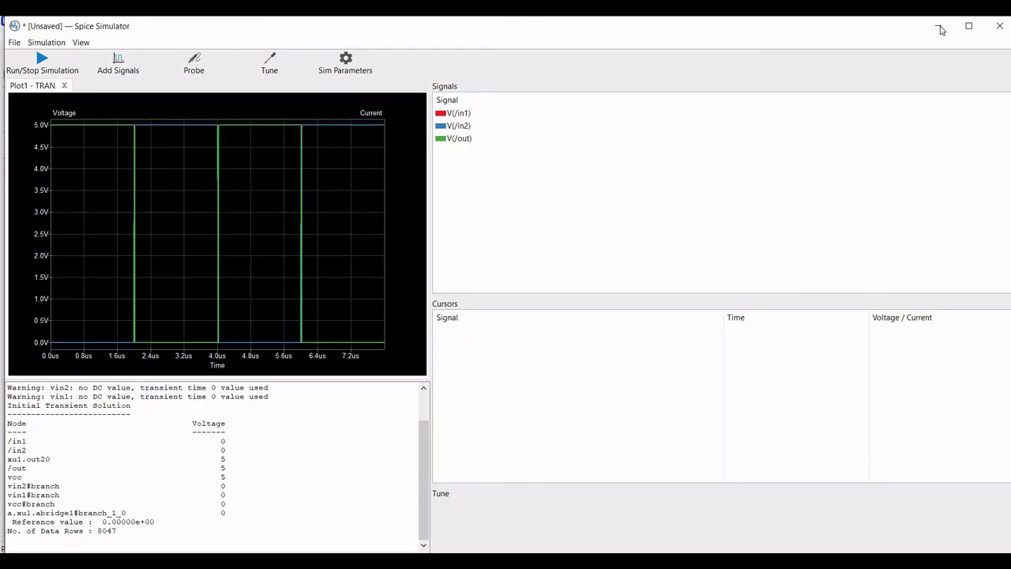